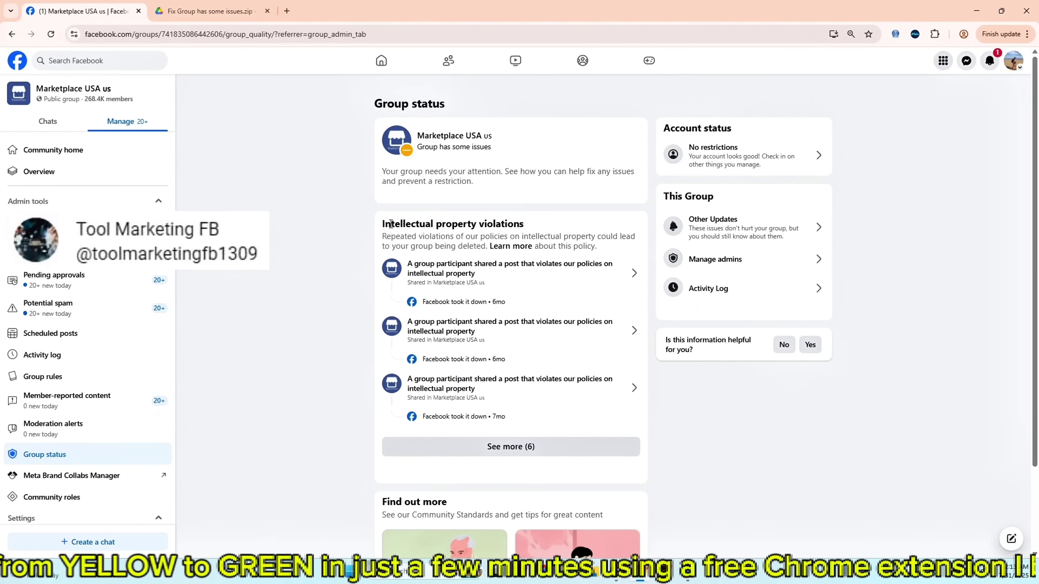
Review the intellectual property violations on the Group status page and view the Marketplace USA us community home.
{"action": "triple_click", "coordinate": [397, 224]}
{"action": "left_click", "coordinate": [397, 224]}
{"action": "left_click_drag", "start_coordinate": [383, 223], "coordinate": [486, 226]}
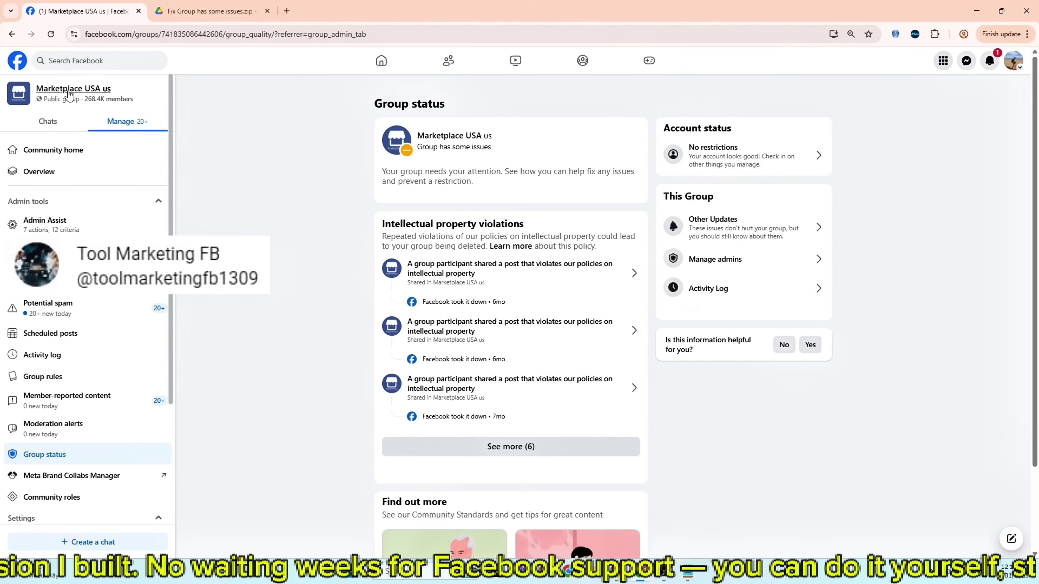
{"action": "scroll", "coordinate": [239, 322], "scroll_direction": "down", "scroll_amount": 15}
{"action": "scroll", "coordinate": [238, 321], "scroll_direction": "up", "scroll_amount": 15}
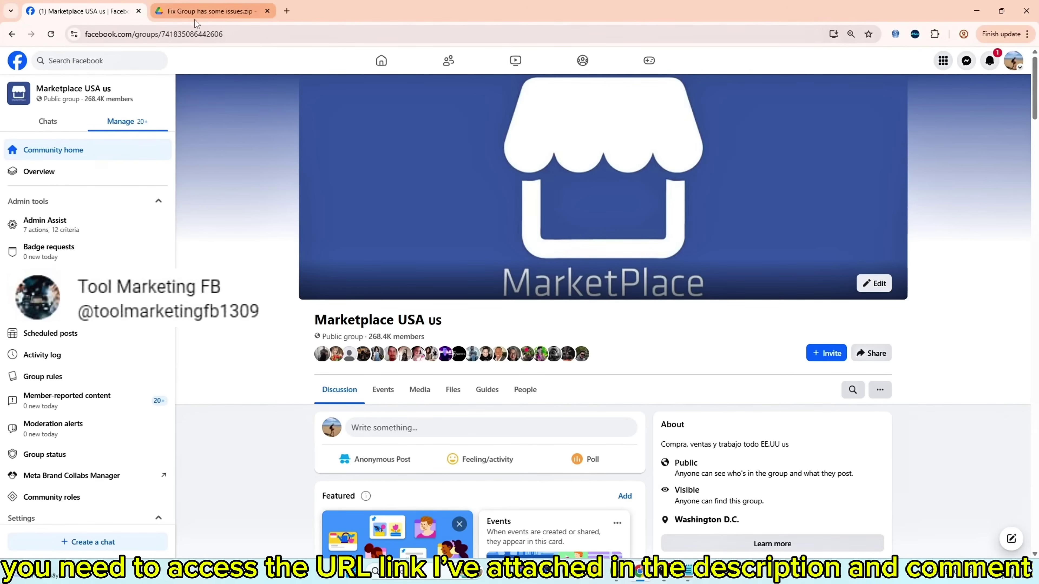
Download Fix Group has some issues.zip from the open Google Drive page and show it in its folder.
{"action": "left_click", "coordinate": [213, 11]}
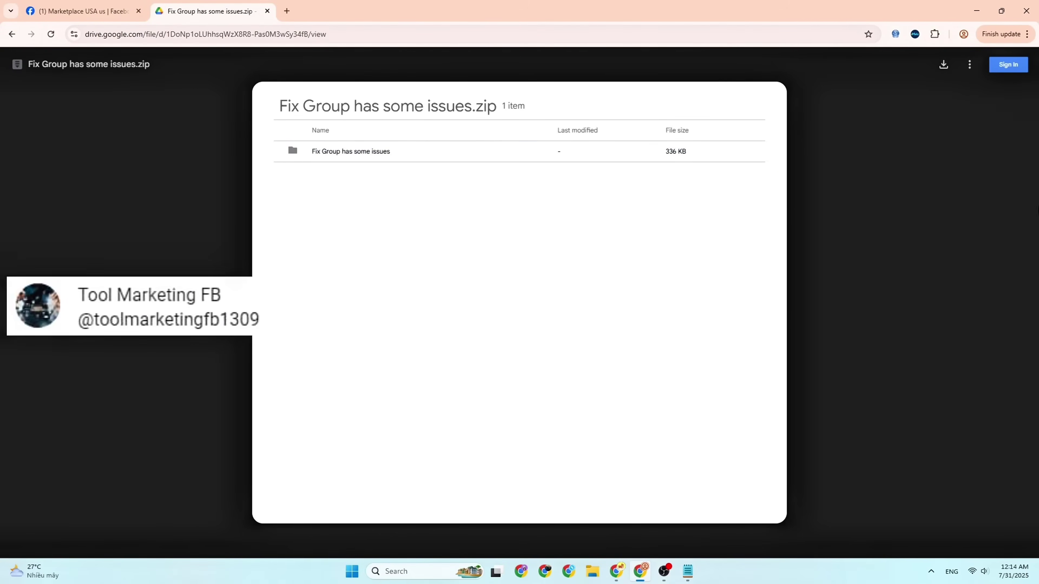
{"action": "left_click", "coordinate": [937, 68]}
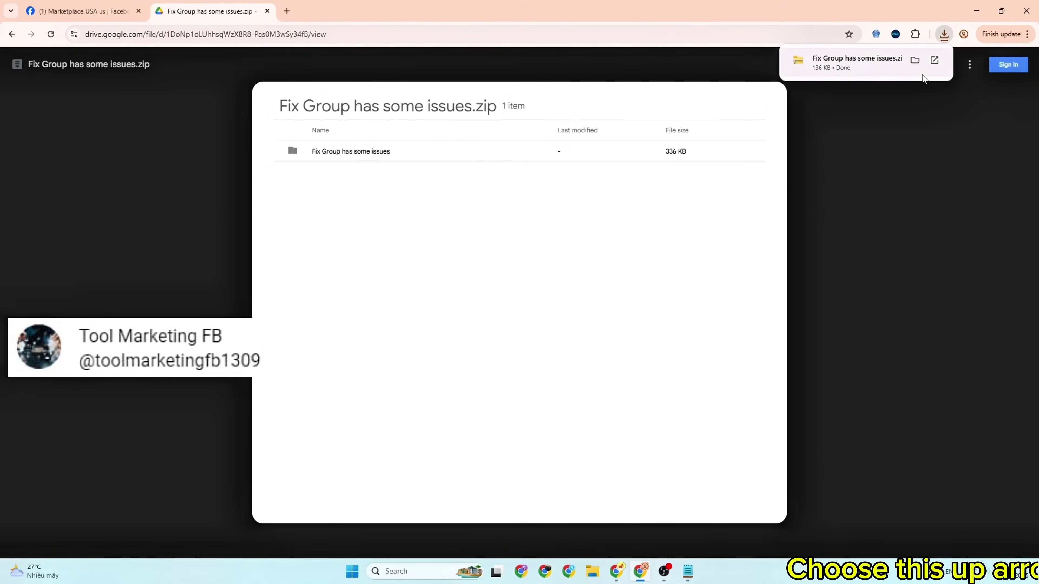
{"action": "mouse_move", "coordinate": [921, 51]}
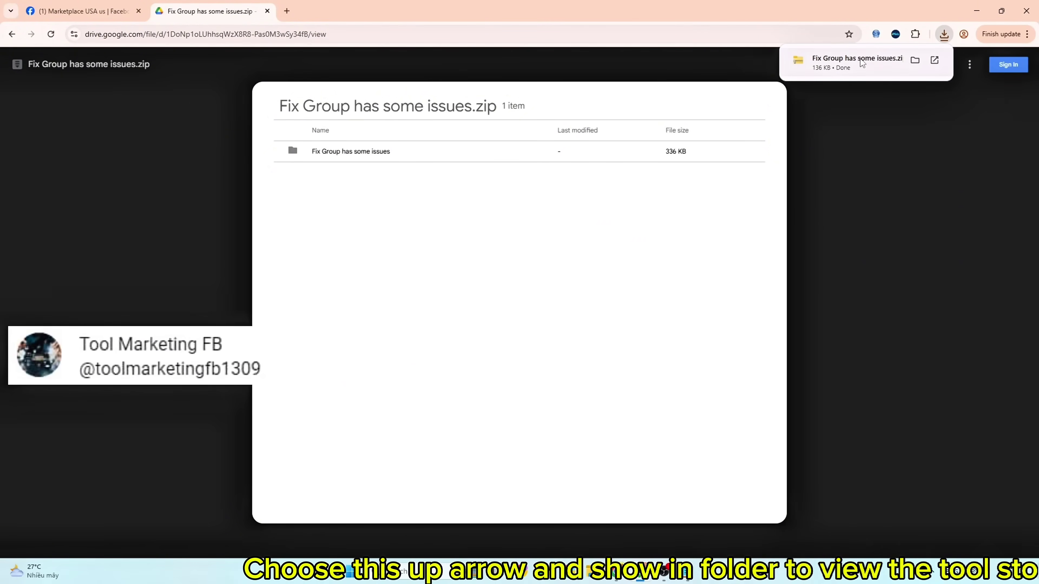
{"action": "left_click", "coordinate": [915, 60]}
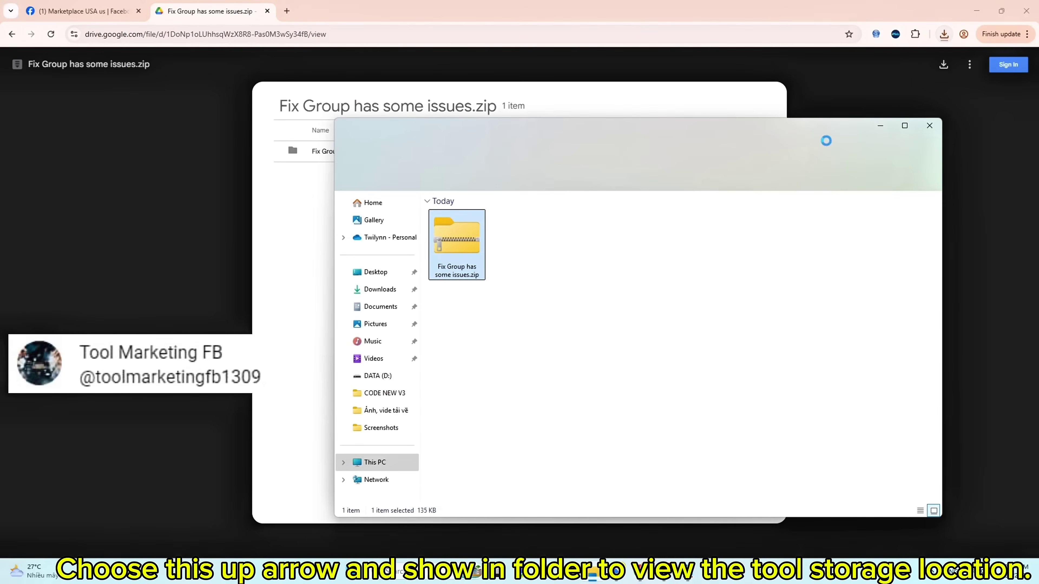
Extract Fix Group has some issues.zip directly into the Downloads folder.
{"action": "left_click", "coordinate": [498, 271]}
{"action": "left_click", "coordinate": [471, 253]}
{"action": "right_click", "coordinate": [471, 253]}
{"action": "left_click", "coordinate": [530, 499]}
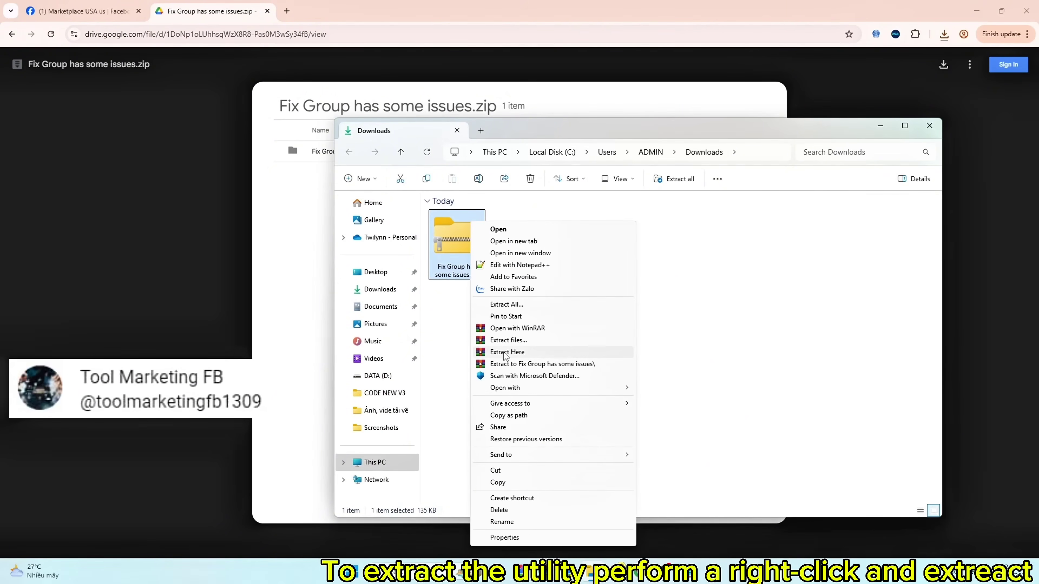
{"action": "left_click", "coordinate": [522, 352]}
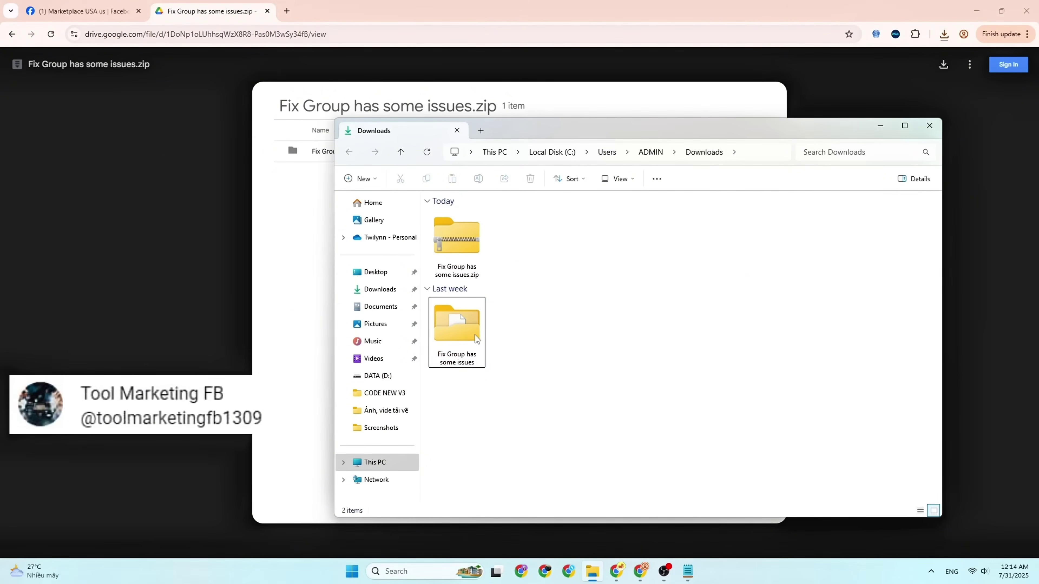
{"action": "left_click", "coordinate": [556, 335]}
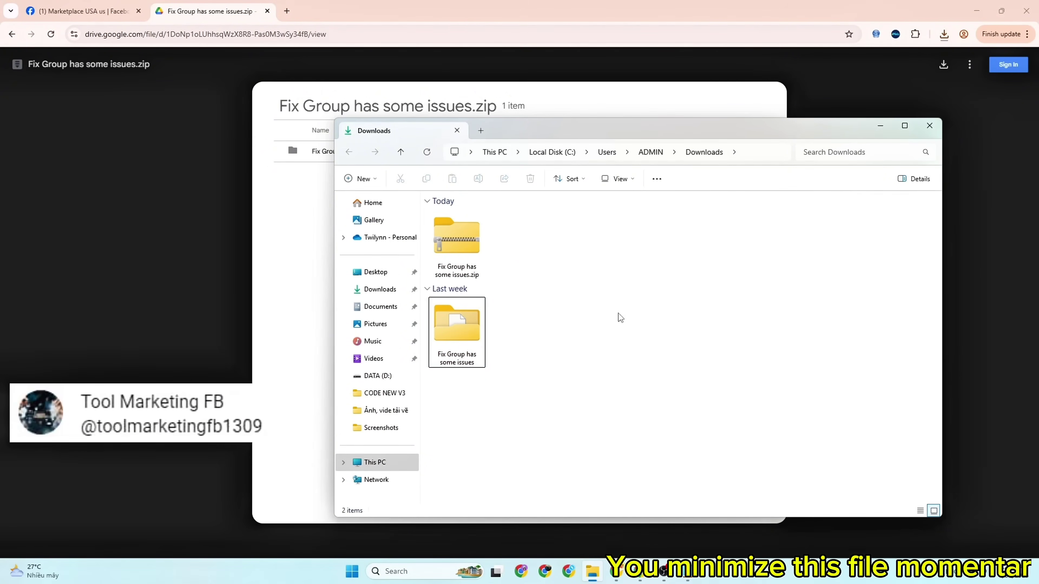
Minimize the Downloads window, return to the Facebook group page and open Chrome's extension management page.
{"action": "left_click", "coordinate": [883, 126]}
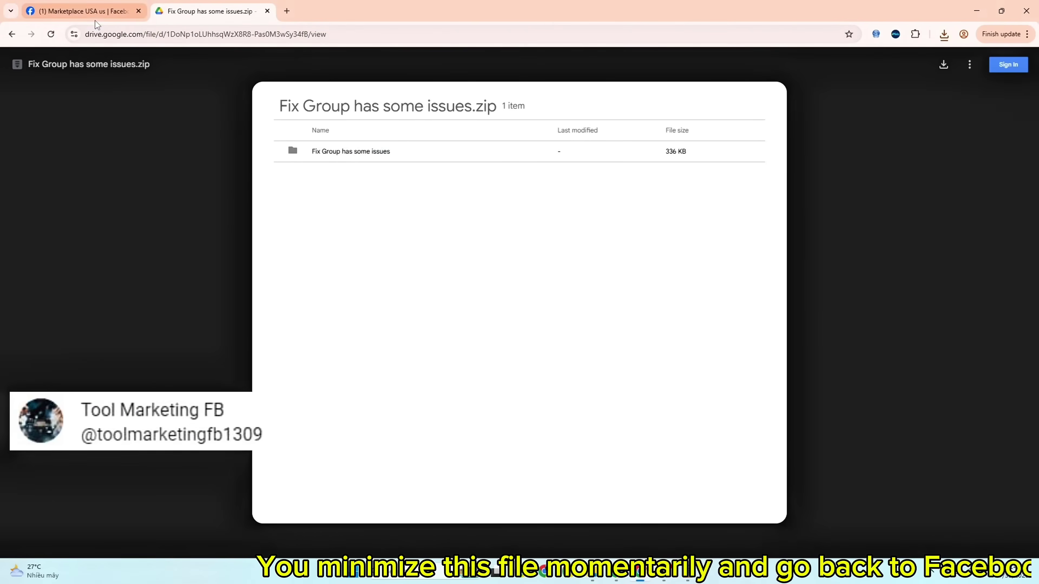
{"action": "left_click", "coordinate": [123, 11]}
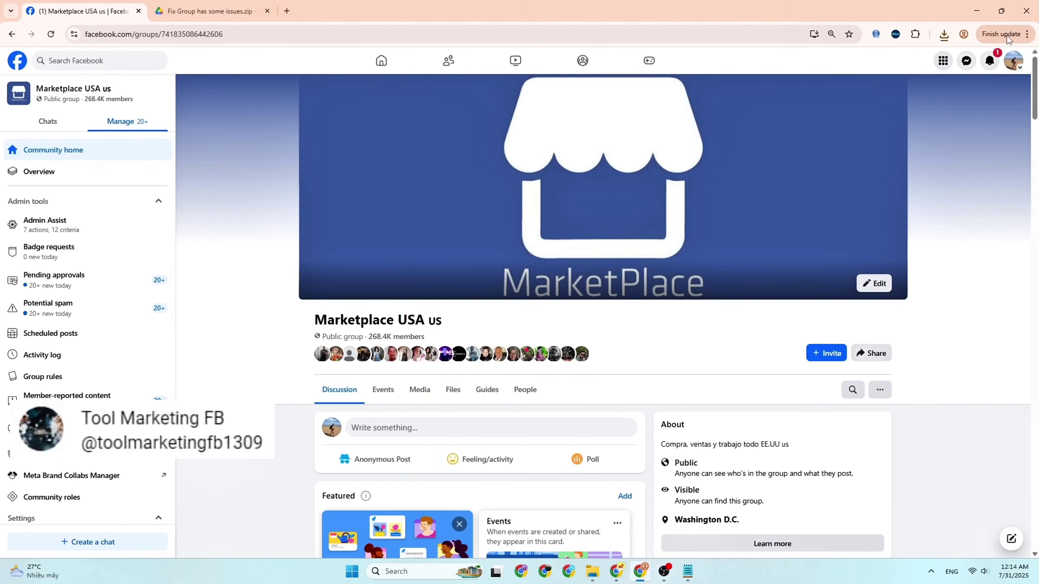
{"action": "left_click", "coordinate": [1027, 34]}
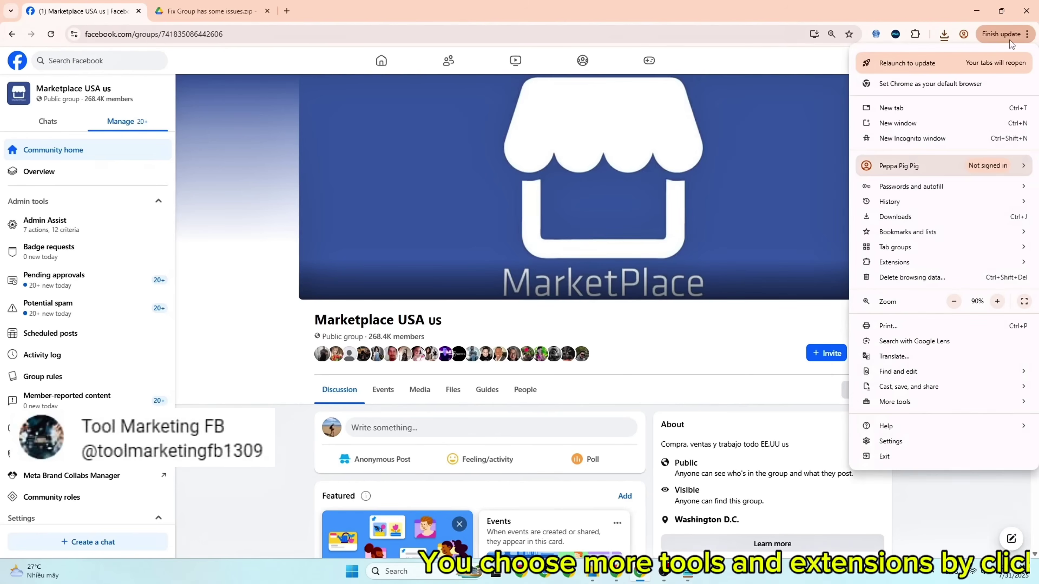
{"action": "mouse_move", "coordinate": [912, 263]}
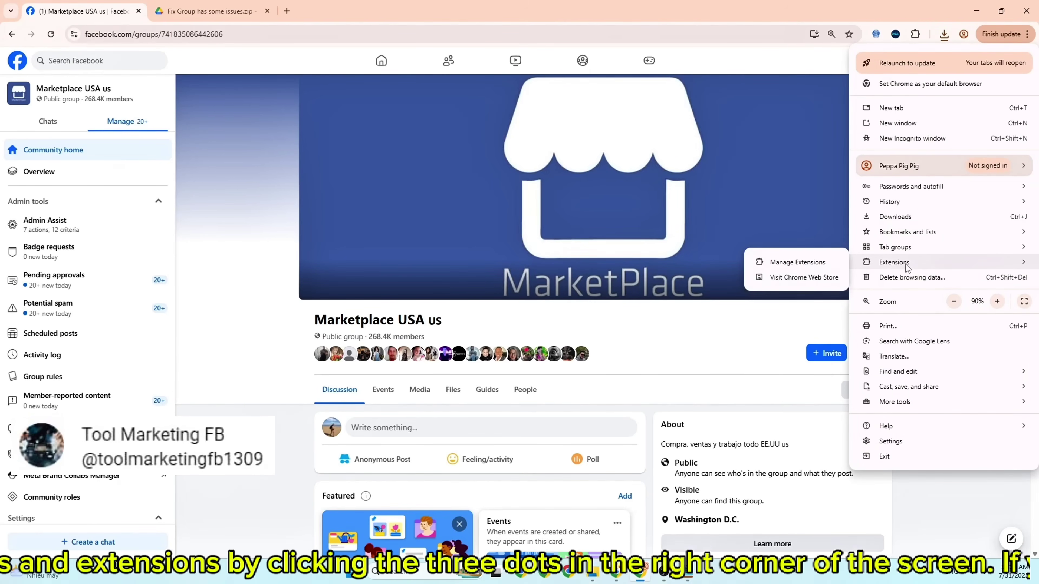
{"action": "left_click", "coordinate": [807, 264]}
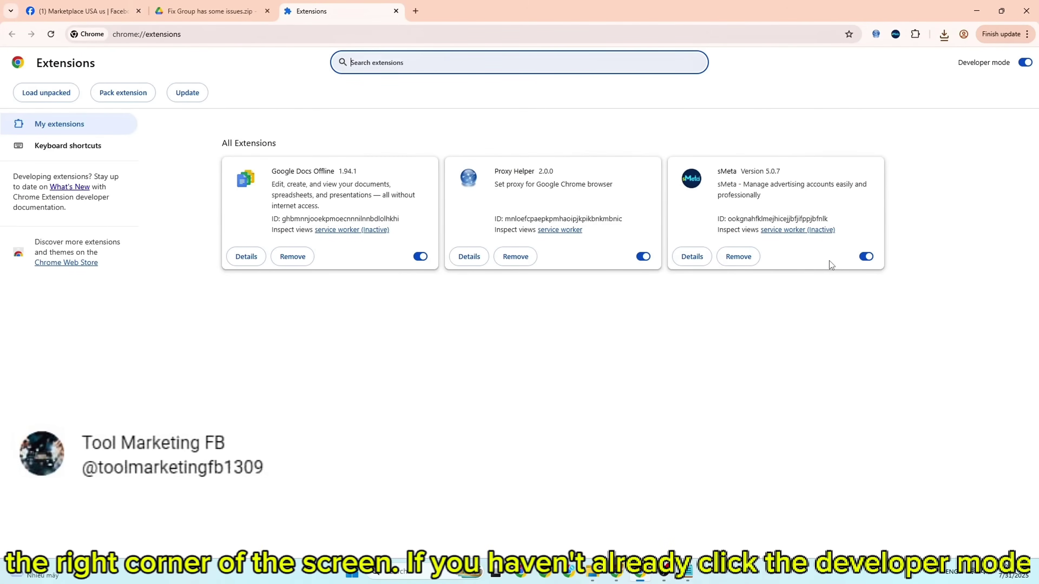
Switch the browser's extension developer mode off and back on, leaving it enabled.
{"action": "triple_click", "coordinate": [989, 62]}
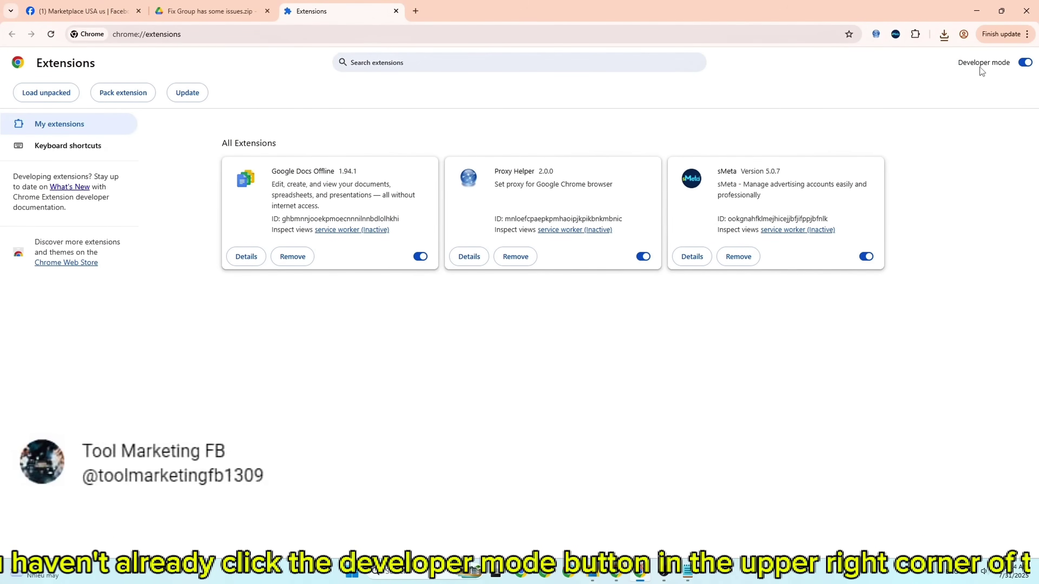
{"action": "left_click", "coordinate": [1007, 65]}
{"action": "left_click", "coordinate": [1025, 63]}
{"action": "left_click", "coordinate": [1025, 63]}
{"action": "left_click", "coordinate": [1025, 63]}
{"action": "left_click", "coordinate": [1025, 63]}
{"action": "left_click", "coordinate": [1025, 64]}
{"action": "left_click", "coordinate": [1025, 64]}
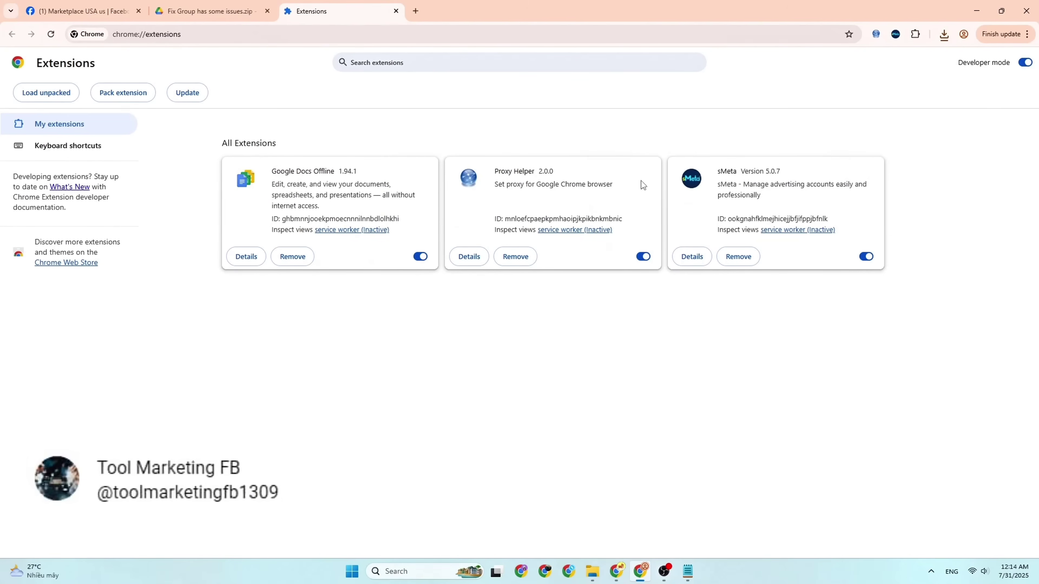
Load the extracted Fix Group has some issues folder as a Chrome extension and pin it to the browser.
{"action": "left_click", "coordinate": [593, 571]}
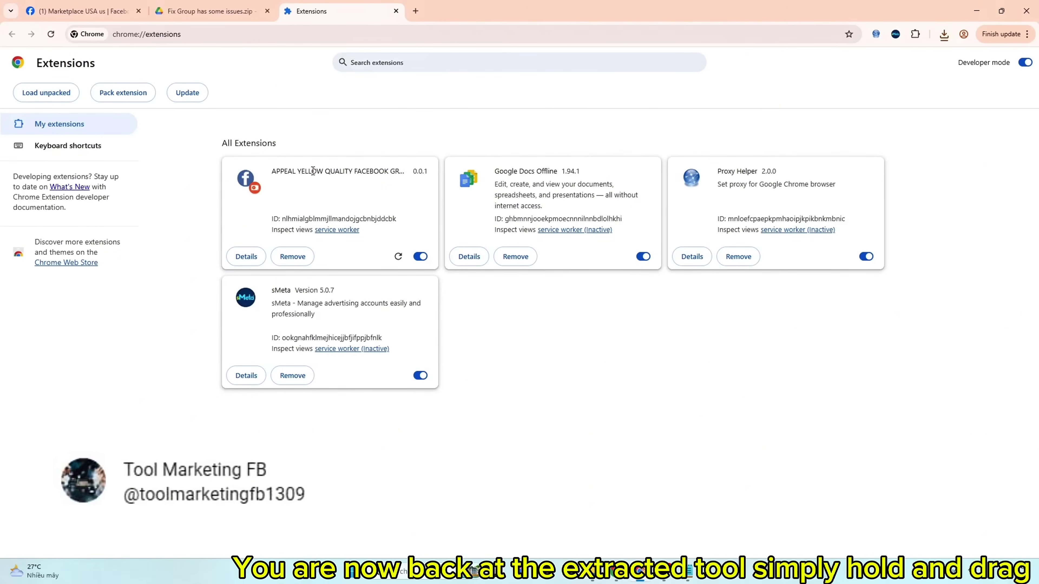
{"action": "left_click", "coordinate": [883, 92]}
{"action": "left_click", "coordinate": [918, 36]}
{"action": "left_click", "coordinate": [876, 119]}
Open the pinned group appeal extension and look over its title and UID Group field.
{"action": "left_click", "coordinate": [895, 35]}
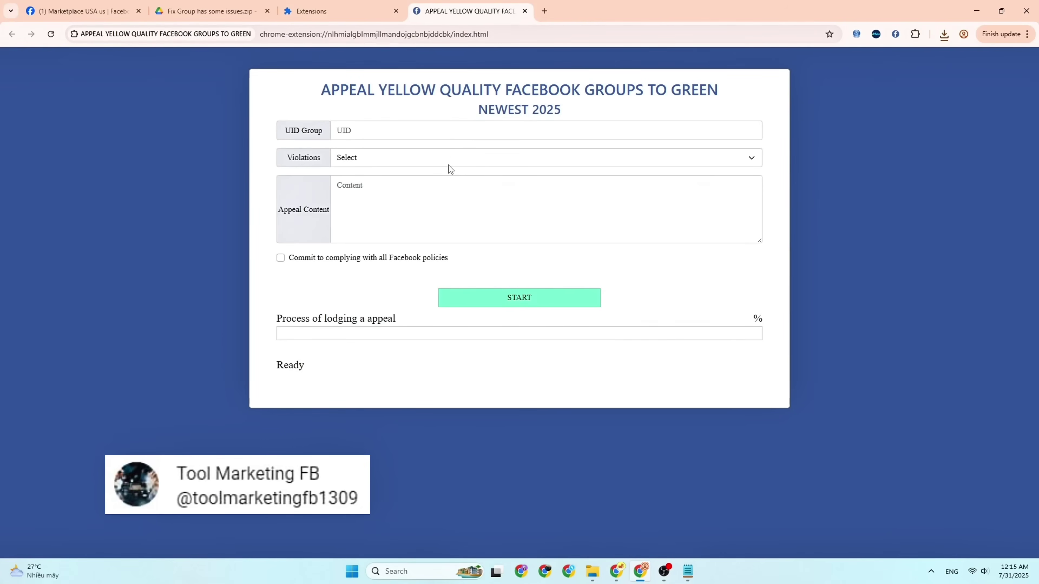
{"action": "triple_click", "coordinate": [458, 101]}
{"action": "left_click", "coordinate": [551, 121]}
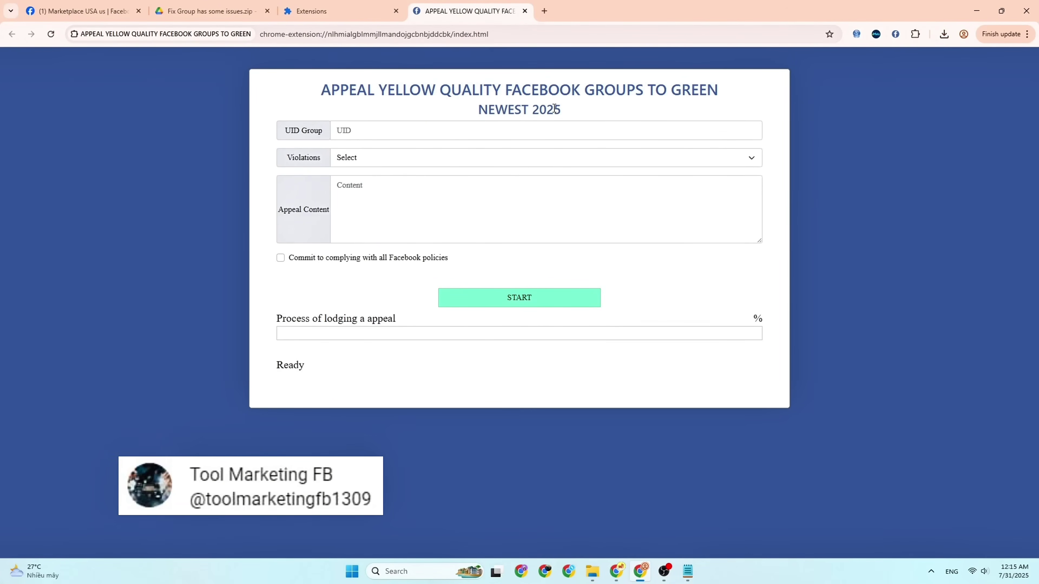
{"action": "left_click", "coordinate": [392, 132]}
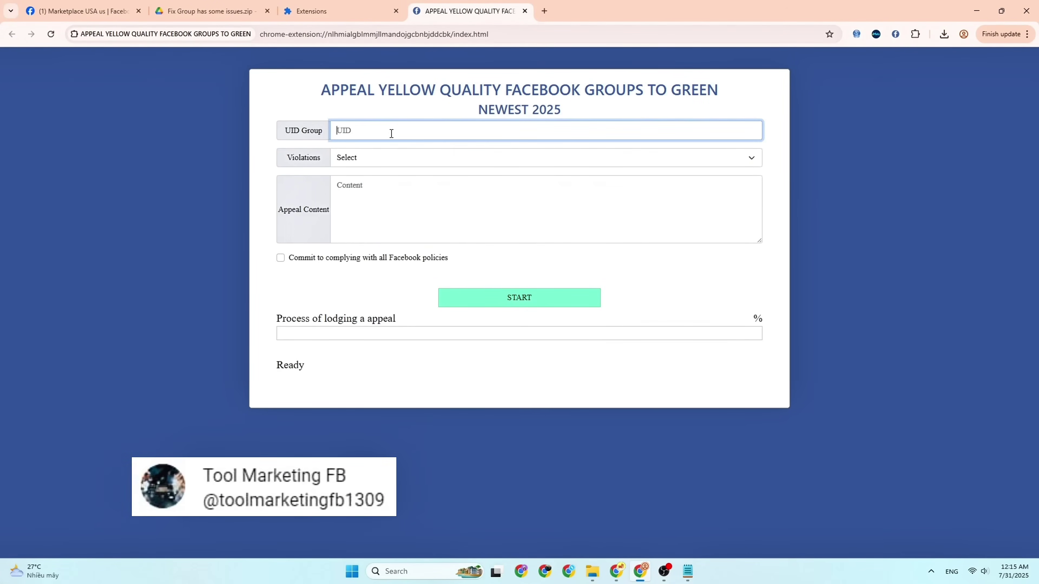
{"action": "triple_click", "coordinate": [310, 130]}
{"action": "left_click", "coordinate": [360, 133]}
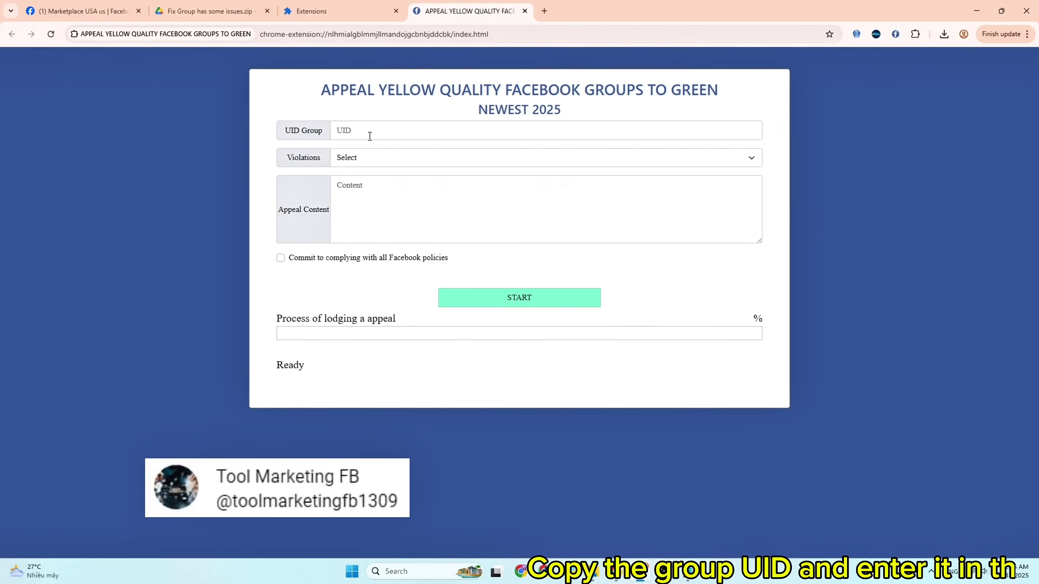
Copy the group's ID from the Facebook group's web address and paste it into the extension's UID Group field.
{"action": "key", "text": "ctrl+1"}
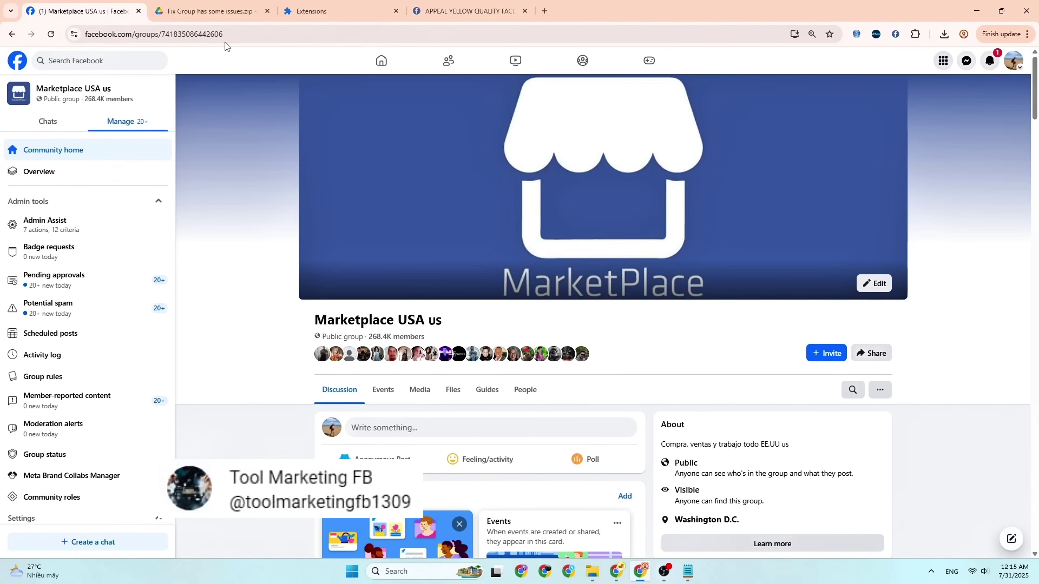
{"action": "double_click", "coordinate": [229, 34]}
{"action": "key", "text": "ctrl+c"}
{"action": "right_click", "coordinate": [227, 35]}
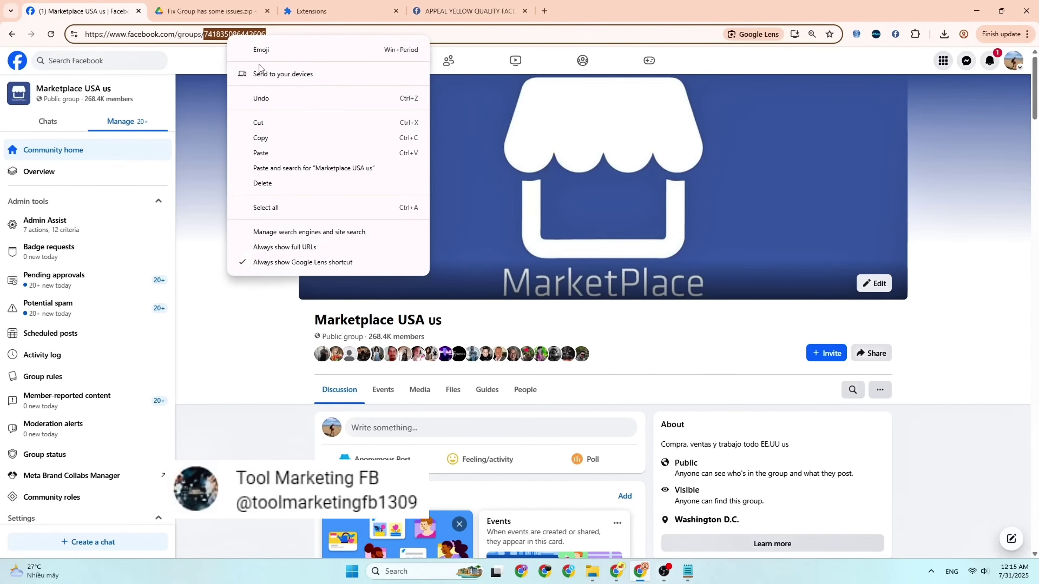
{"action": "left_click", "coordinate": [274, 136]}
{"action": "key", "text": "ctrl+4"}
{"action": "right_click", "coordinate": [348, 132]}
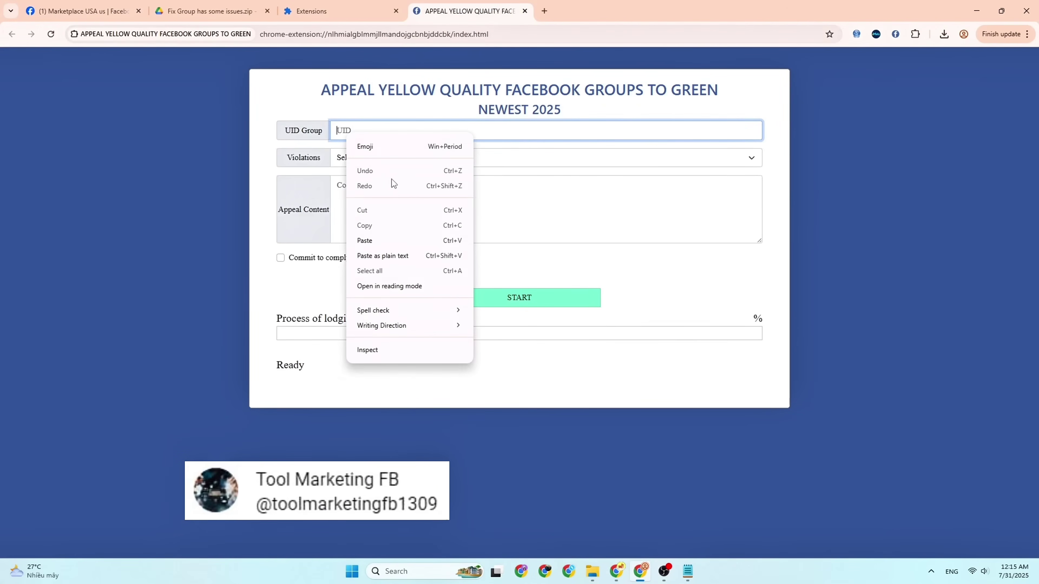
{"action": "left_click", "coordinate": [384, 241]}
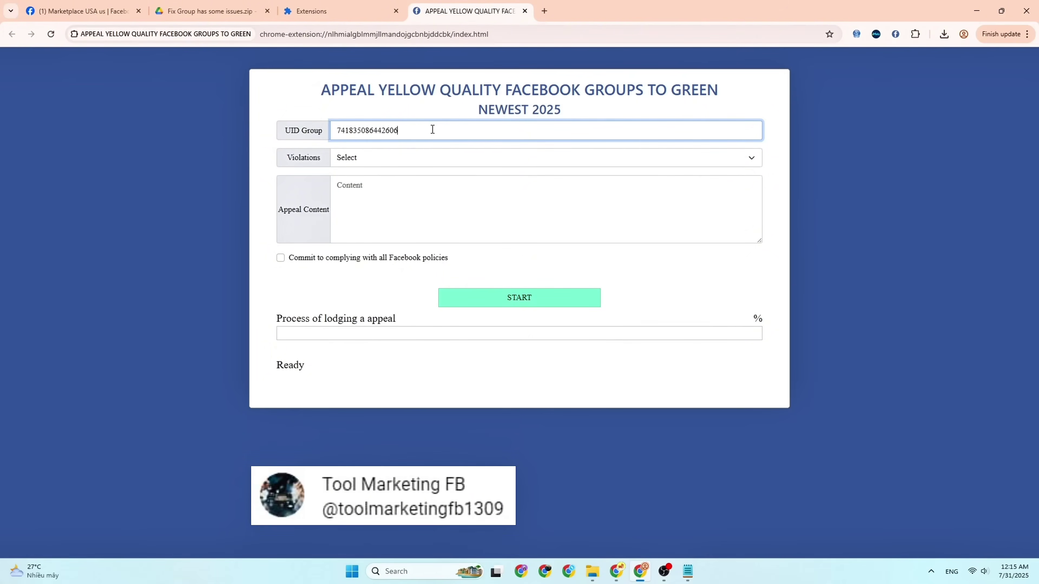
Look over the form's Violations options and check the violation type on the Facebook group's status page.
{"action": "left_click", "coordinate": [391, 163]}
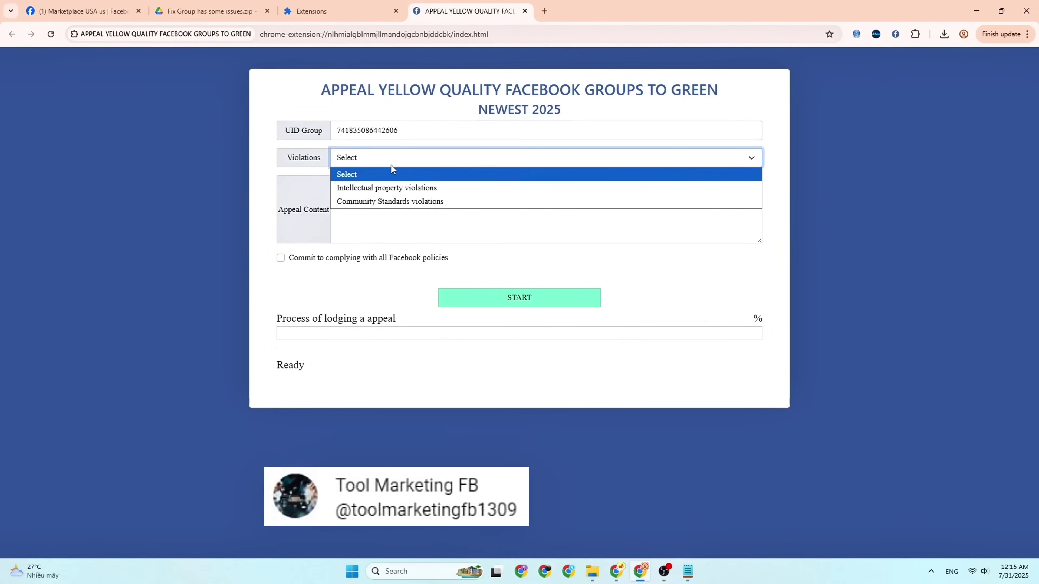
{"action": "left_click", "coordinate": [332, 159]}
{"action": "double_click", "coordinate": [331, 159]}
{"action": "left_click", "coordinate": [370, 159]}
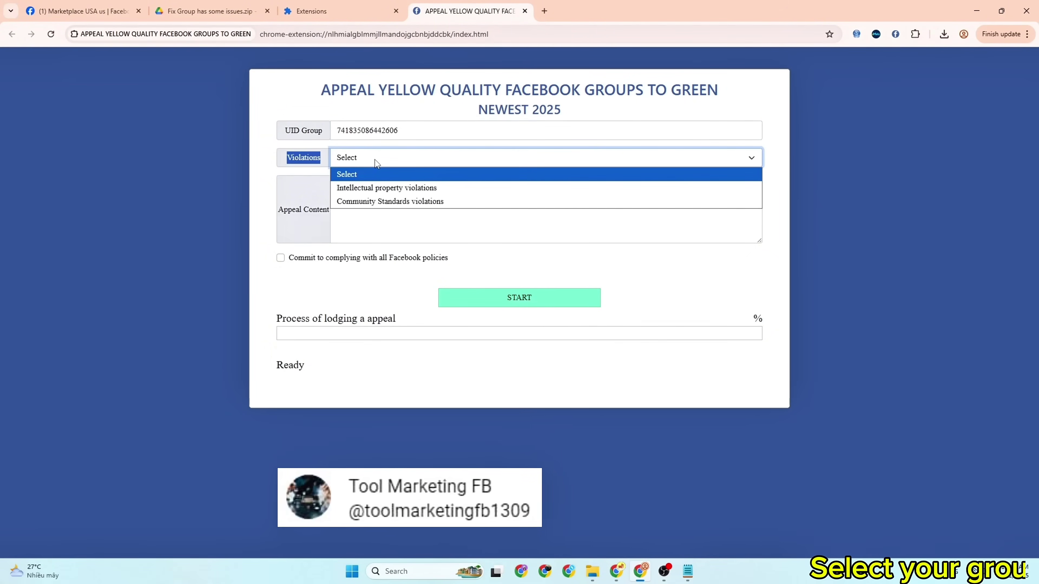
{"action": "left_click", "coordinate": [404, 169]}
{"action": "left_click", "coordinate": [82, 11]}
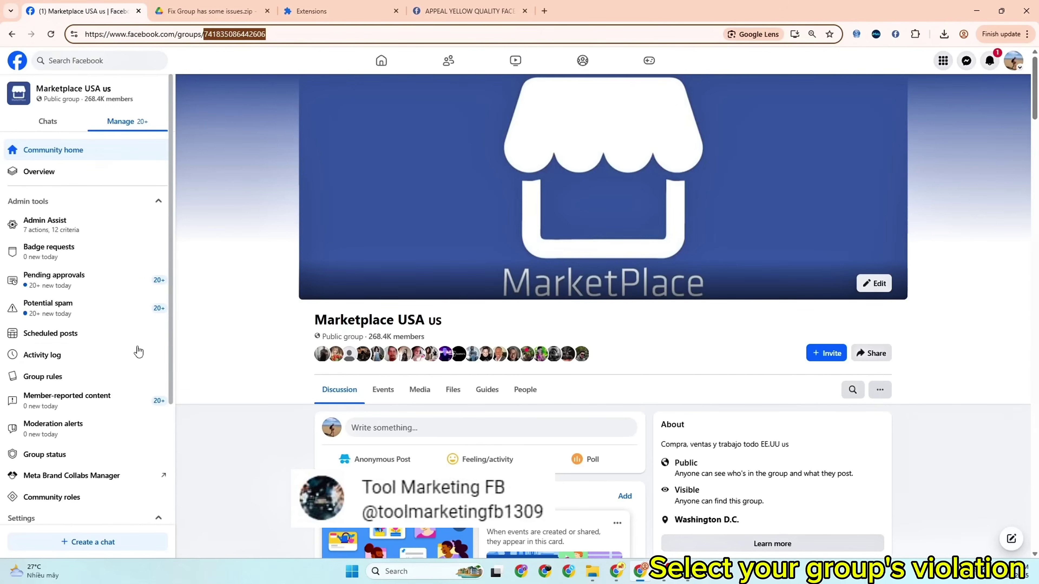
{"action": "left_click", "coordinate": [44, 454]}
{"action": "double_click", "coordinate": [426, 219]}
{"action": "left_click", "coordinate": [393, 225]}
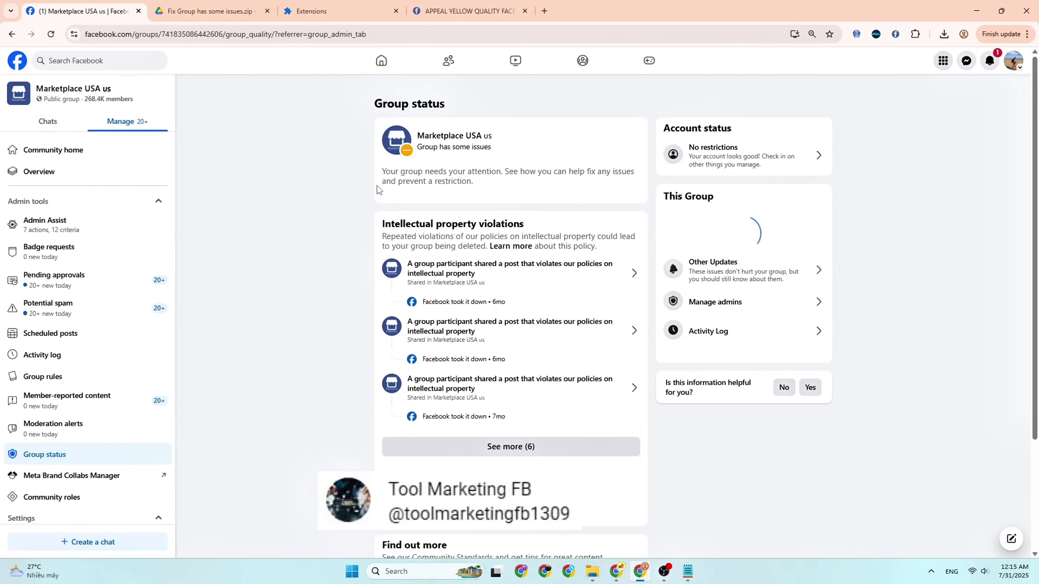
Return to the appeal form and set Violations to Intellectual property violations.
{"action": "left_click", "coordinate": [462, 11]}
{"action": "left_click", "coordinate": [429, 157]}
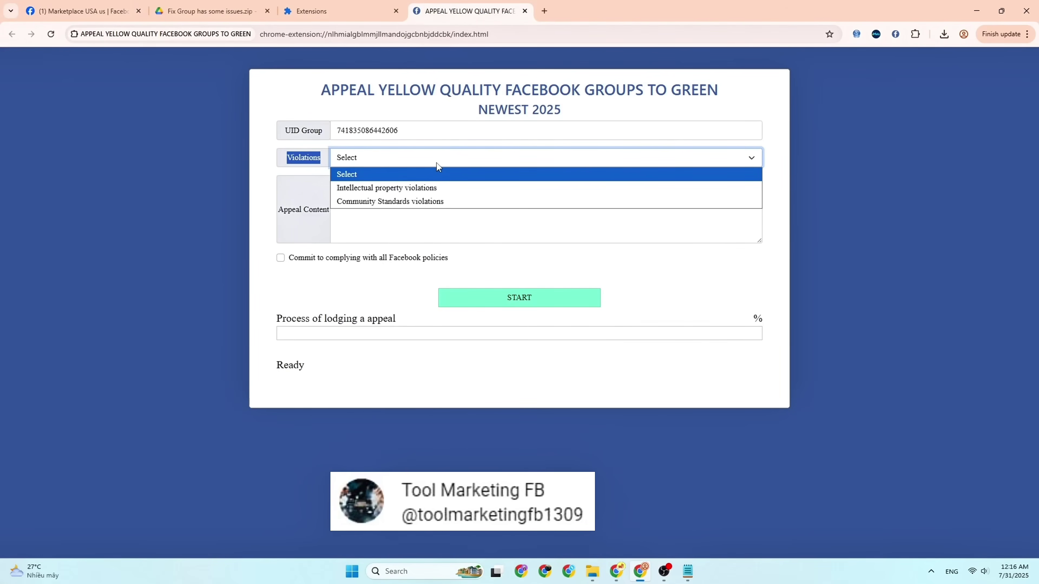
{"action": "left_click", "coordinate": [427, 187]}
Copy the entire prepared appeal letter from Notepad and paste it into the form's Appeal Content field.
{"action": "left_click", "coordinate": [276, 191]}
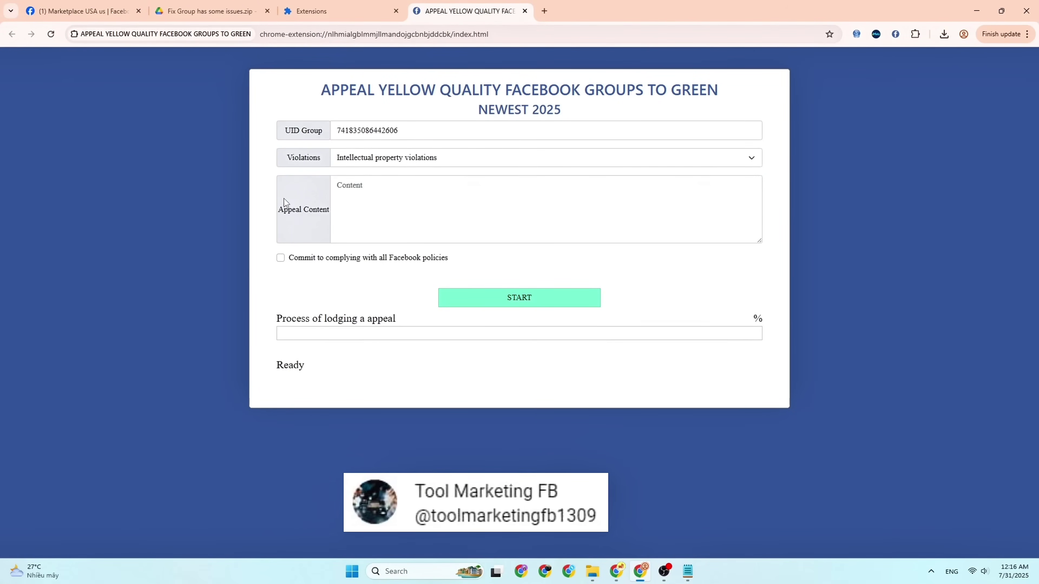
{"action": "left_click_drag", "start_coordinate": [278, 206], "coordinate": [330, 212]}
{"action": "left_click", "coordinate": [449, 306]}
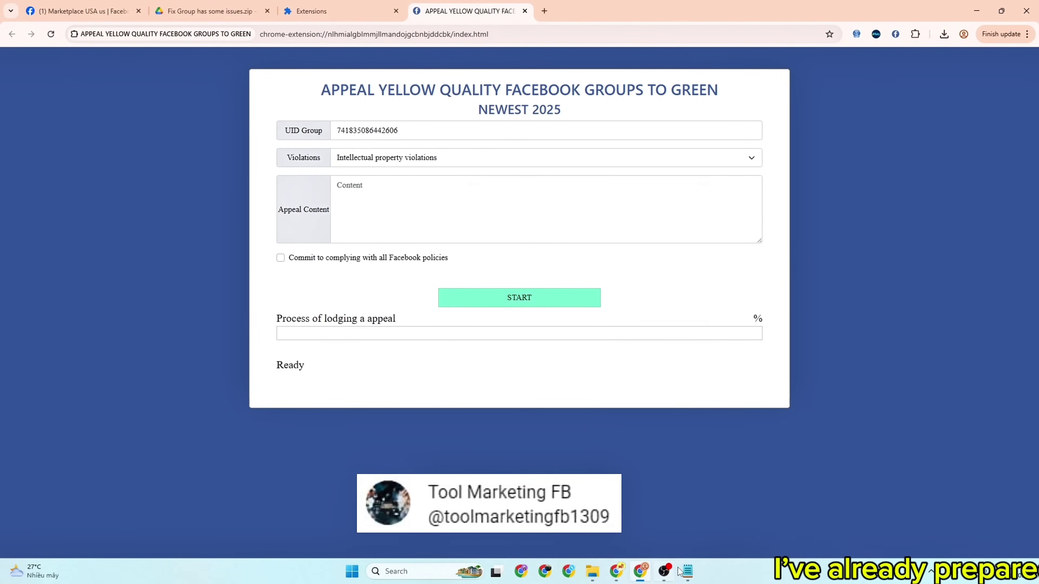
{"action": "left_click", "coordinate": [687, 571]}
{"action": "left_click_drag", "start_coordinate": [632, 333], "coordinate": [576, 205]}
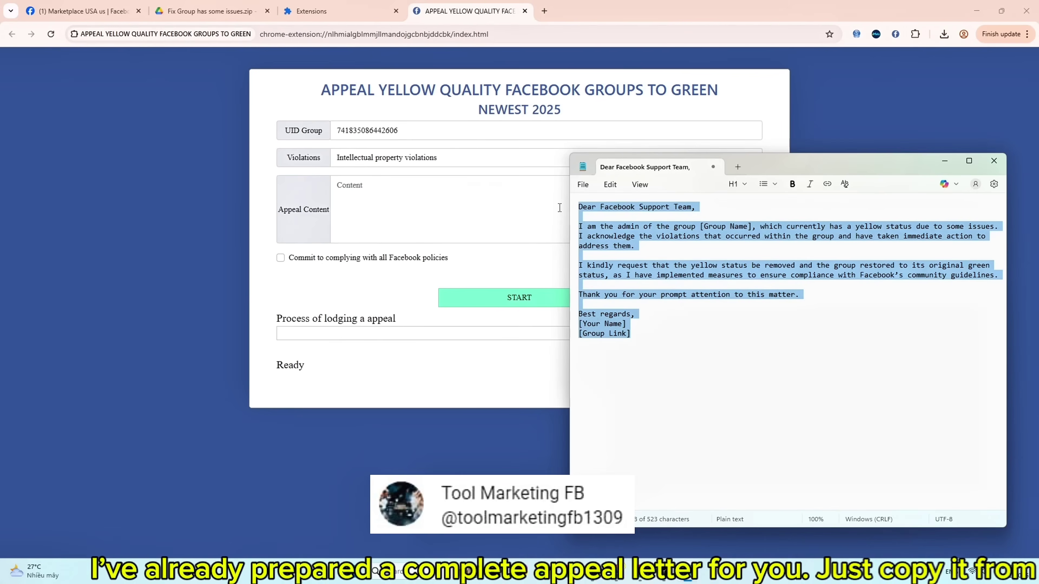
{"action": "right_click", "coordinate": [615, 247]}
{"action": "left_click", "coordinate": [646, 301]}
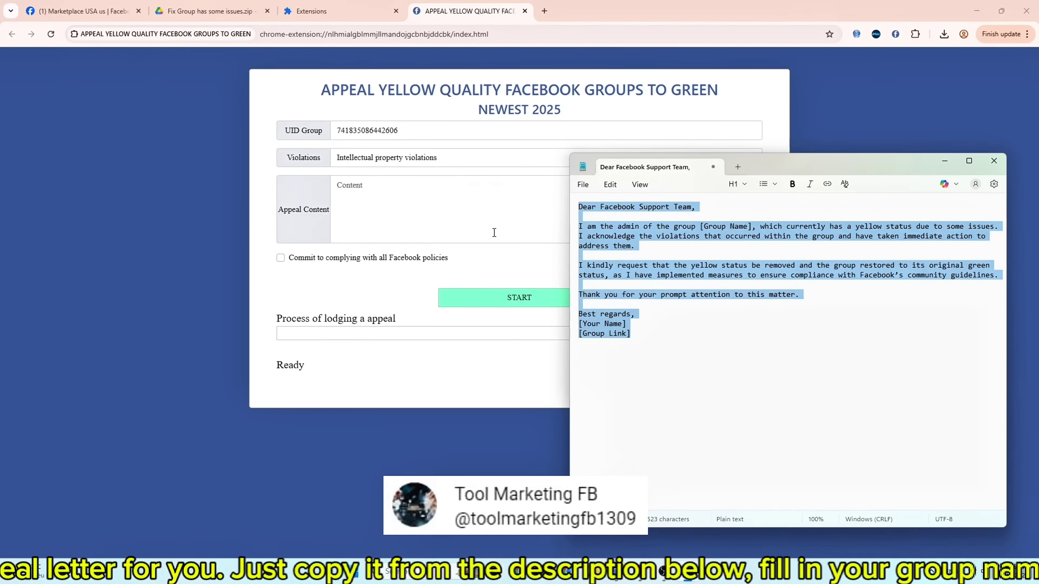
{"action": "left_click", "coordinate": [436, 203]}
{"action": "right_click", "coordinate": [436, 204]}
{"action": "left_click", "coordinate": [454, 311]}
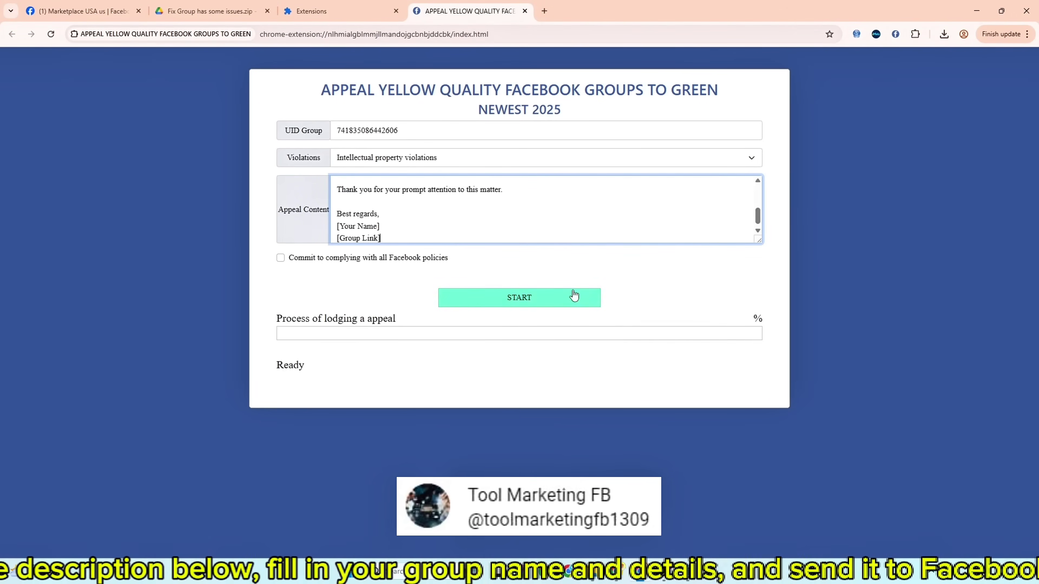
Enlarge the Appeal Content field and replace its [Group Name] placeholder with the group name Marketplace USA us copied from Facebook.
{"action": "left_click_drag", "start_coordinate": [758, 242], "coordinate": [744, 353]}
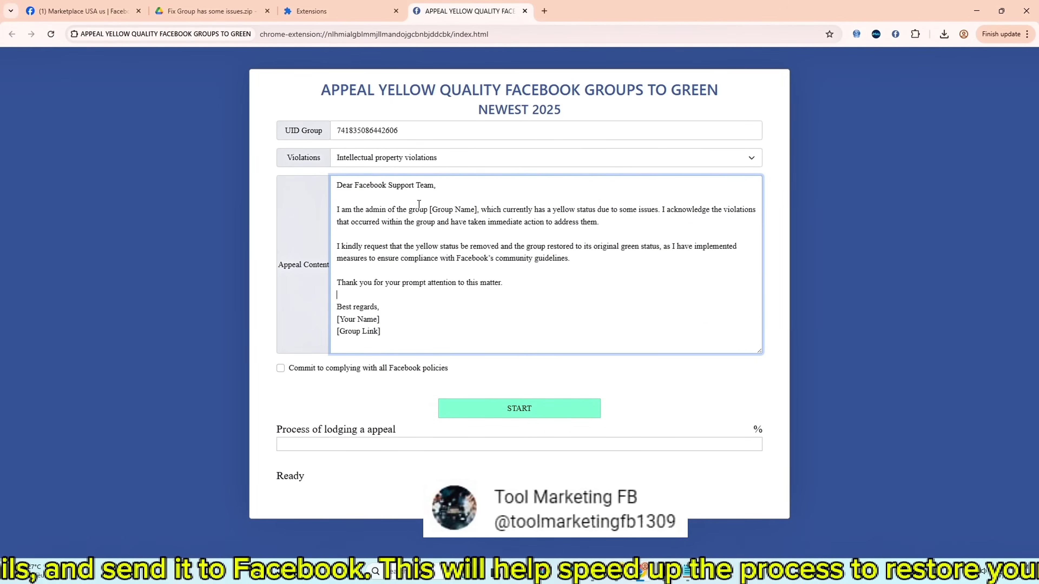
{"action": "key", "text": "ctrl+1"}
{"action": "triple_click", "coordinate": [465, 135]}
{"action": "right_click", "coordinate": [471, 138]}
{"action": "left_click", "coordinate": [484, 149]}
{"action": "left_click", "coordinate": [452, 11]}
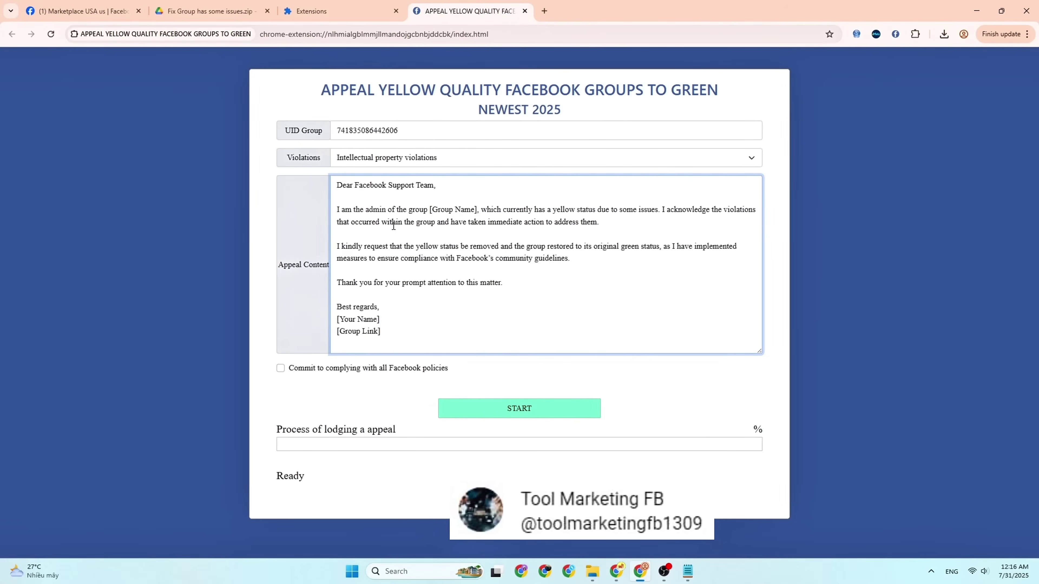
{"action": "right_click", "coordinate": [477, 215]}
{"action": "left_click", "coordinate": [499, 279]}
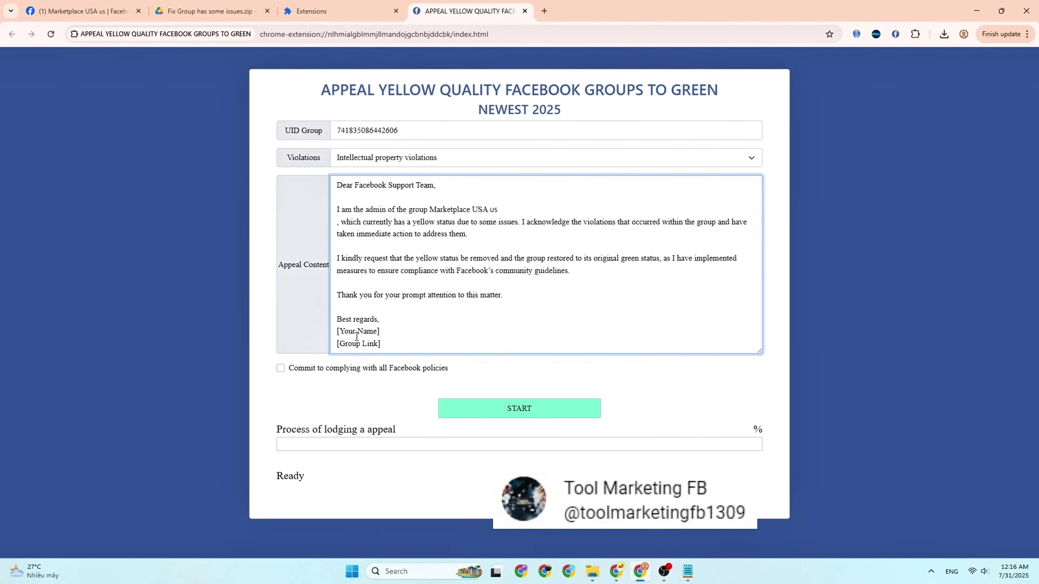
Check the account's profile name on Facebook and enter it in place of the [Your Name] placeholder in the appeal letter.
{"action": "left_click", "coordinate": [77, 11]}
{"action": "left_click", "coordinate": [1014, 62]}
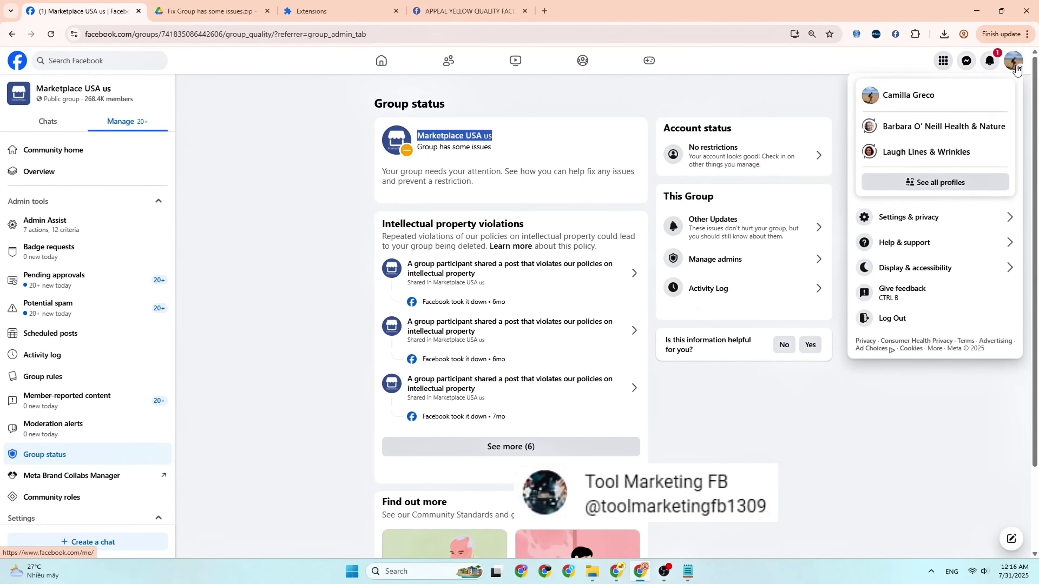
{"action": "left_click", "coordinate": [1014, 62]}
{"action": "left_click", "coordinate": [468, 11]}
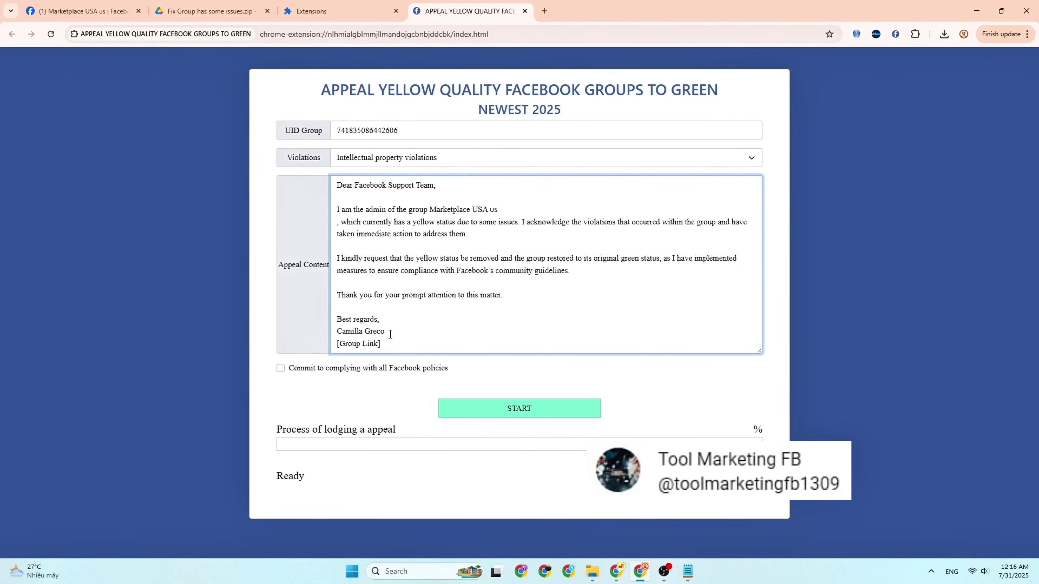
Copy the web address of the group's community home and paste it over the [Group Link] placeholder in the appeal letter.
{"action": "left_click", "coordinate": [83, 11]}
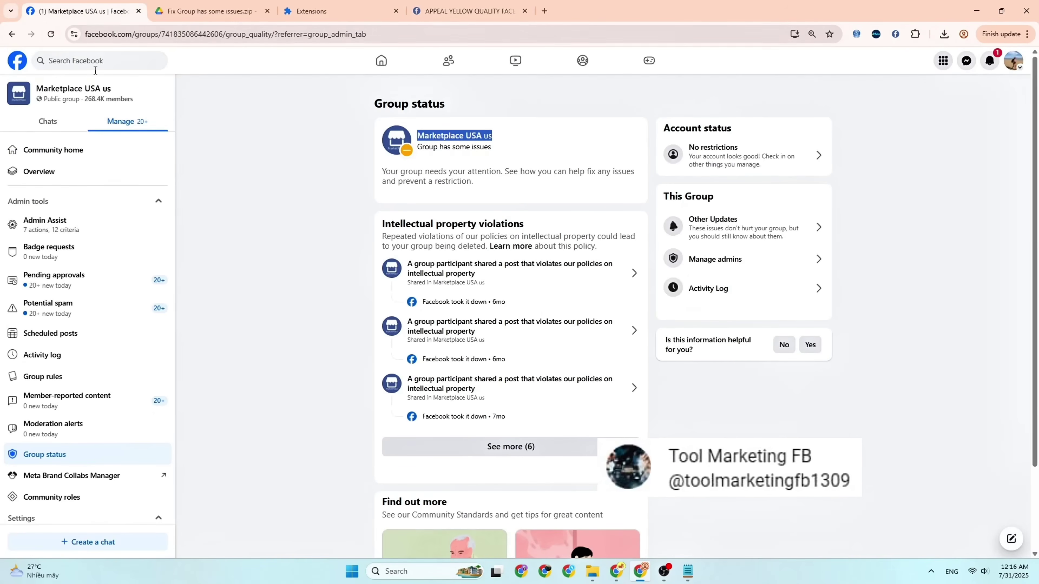
{"action": "right_click", "coordinate": [169, 35]}
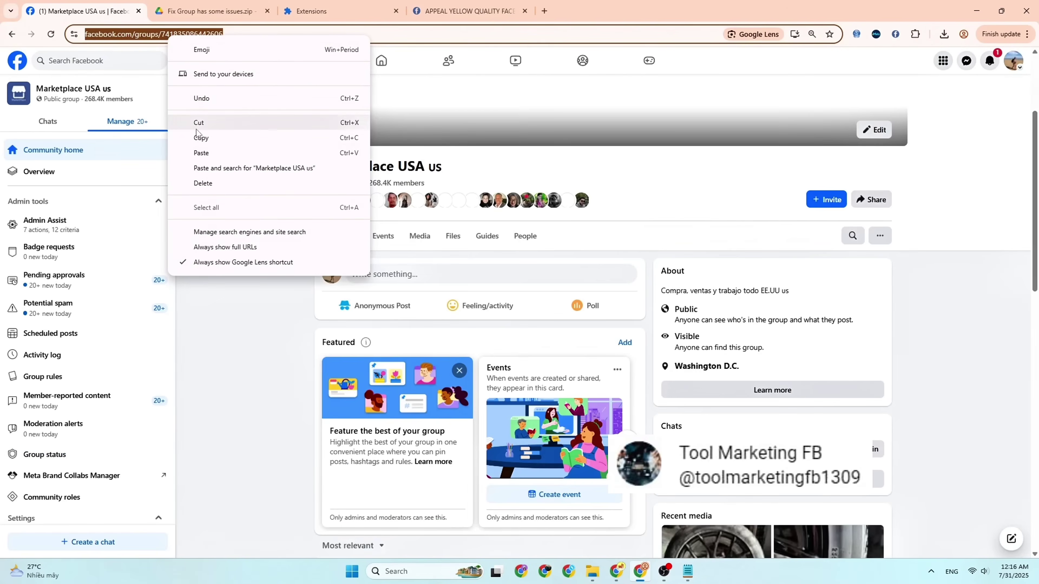
{"action": "left_click", "coordinate": [245, 137]}
{"action": "left_click", "coordinate": [462, 5]}
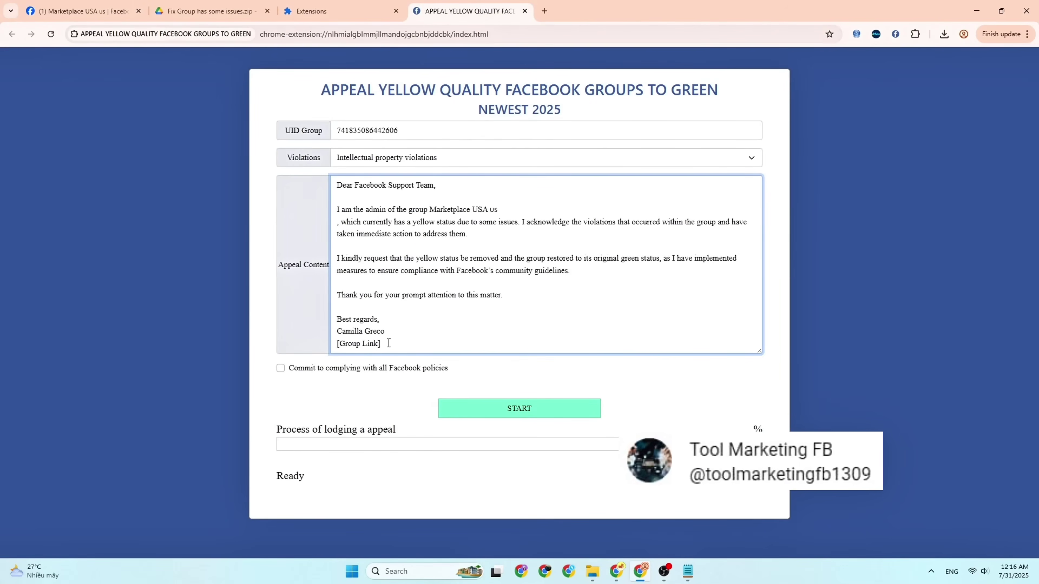
{"action": "right_click", "coordinate": [347, 344]}
{"action": "left_click", "coordinate": [404, 151]}
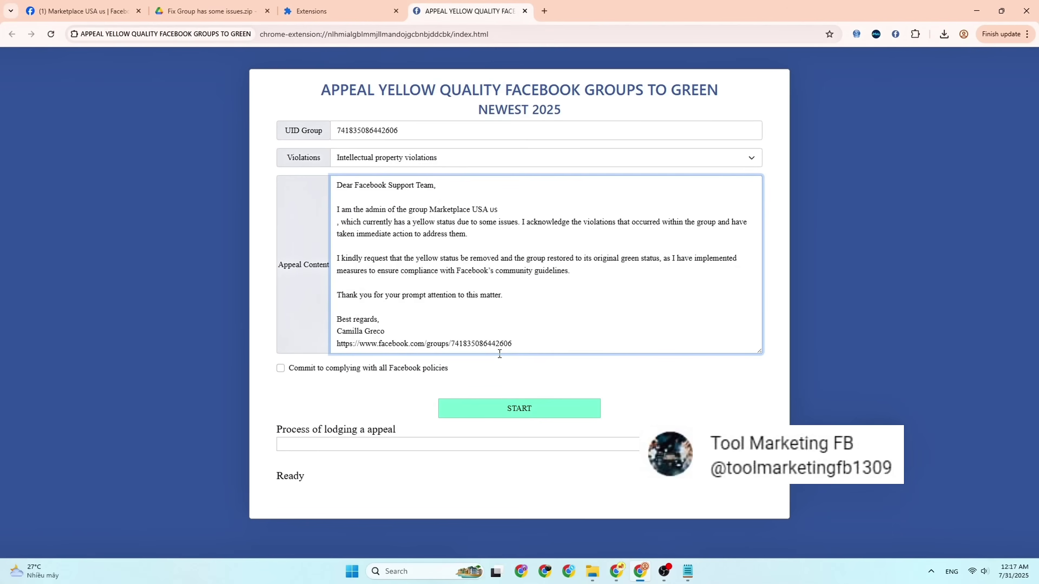
Accept the commitment to complying with all Facebook policies and start the appeal.
{"action": "left_click", "coordinate": [323, 369]}
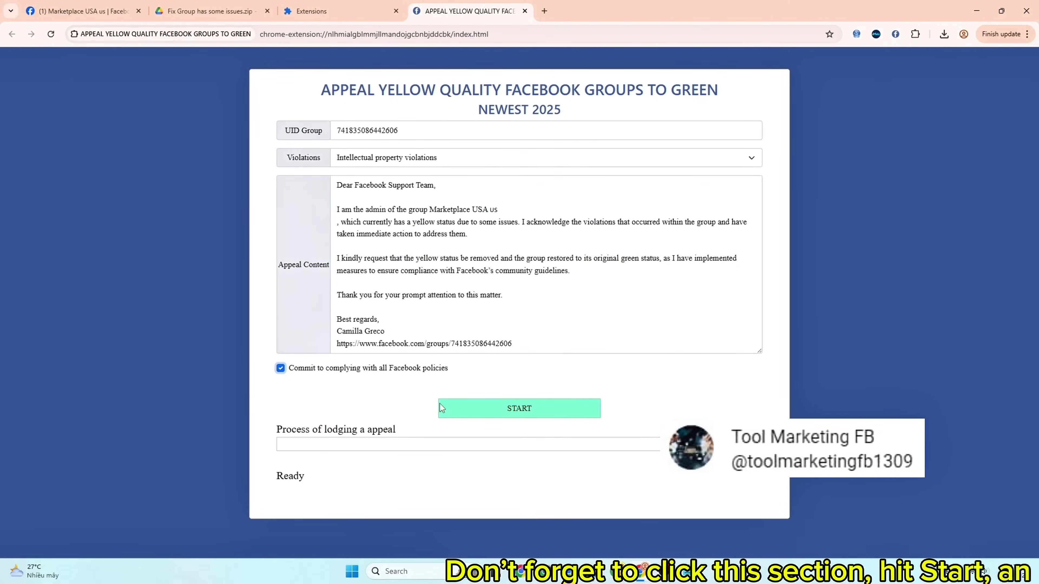
{"action": "left_click", "coordinate": [514, 411]}
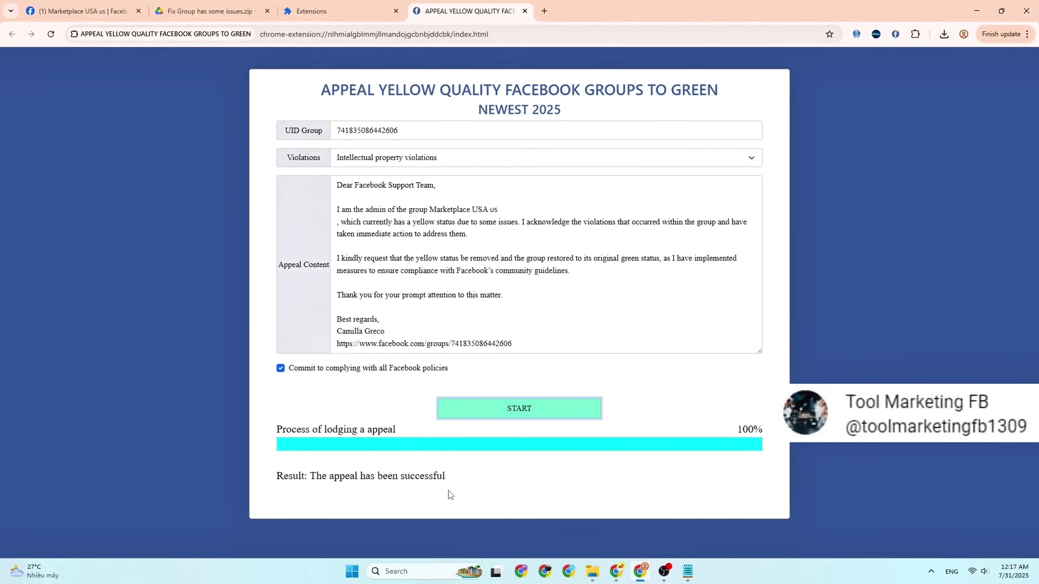
Open the group's status page on Facebook and reload it to check the quality status.
{"action": "left_click", "coordinate": [82, 11]}
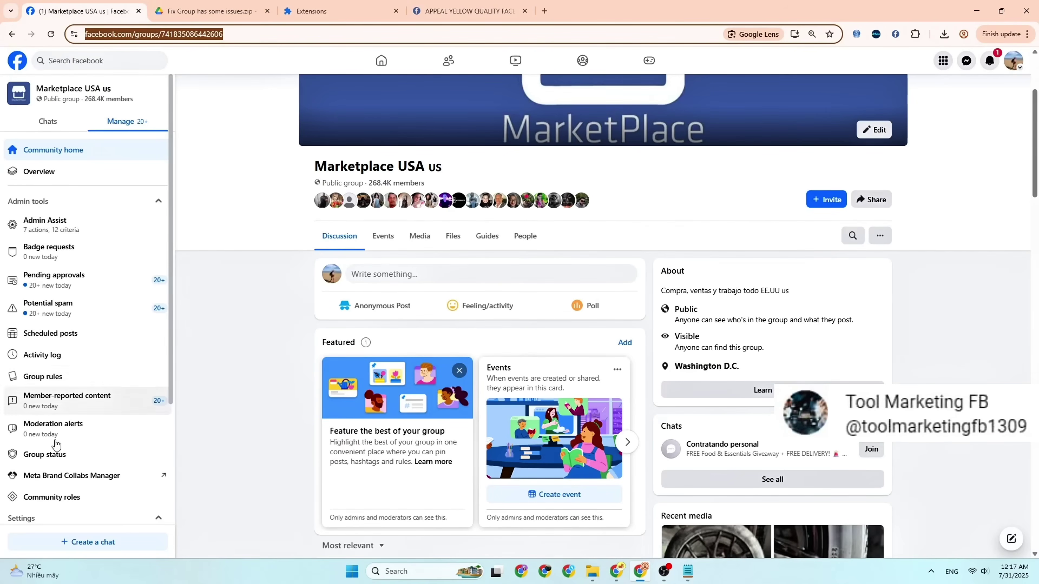
{"action": "left_click", "coordinate": [71, 463]}
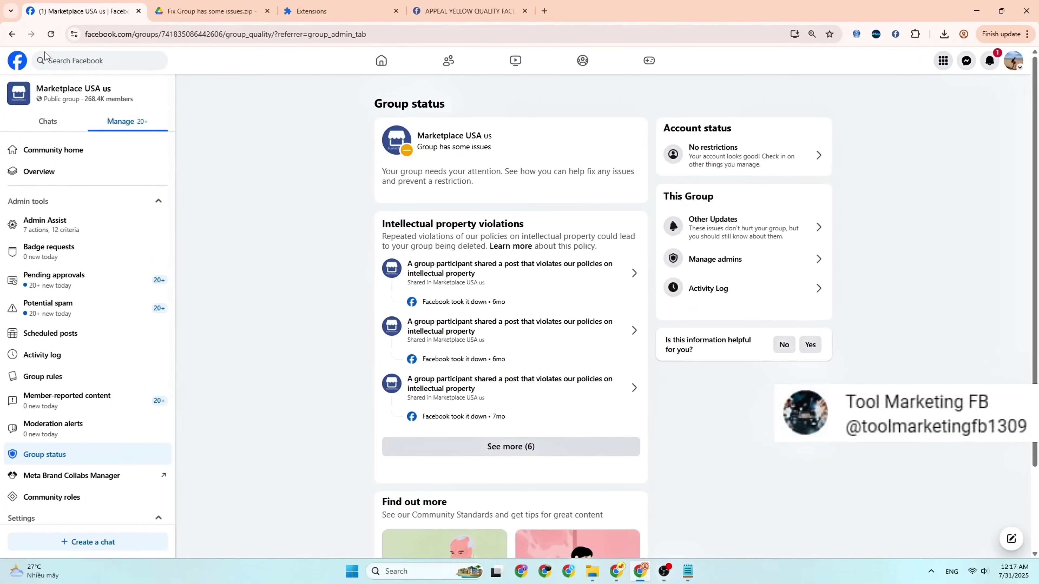
{"action": "left_click", "coordinate": [50, 36]}
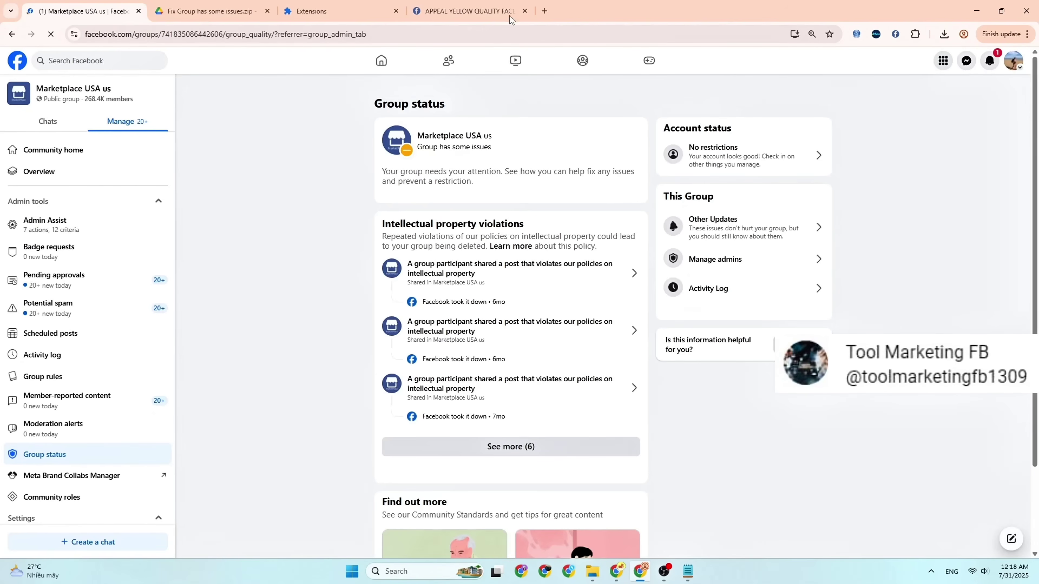
Return to the appeal form, submit the same appeal again and check its result message.
{"action": "left_click", "coordinate": [471, 11]}
{"action": "left_click", "coordinate": [521, 411]}
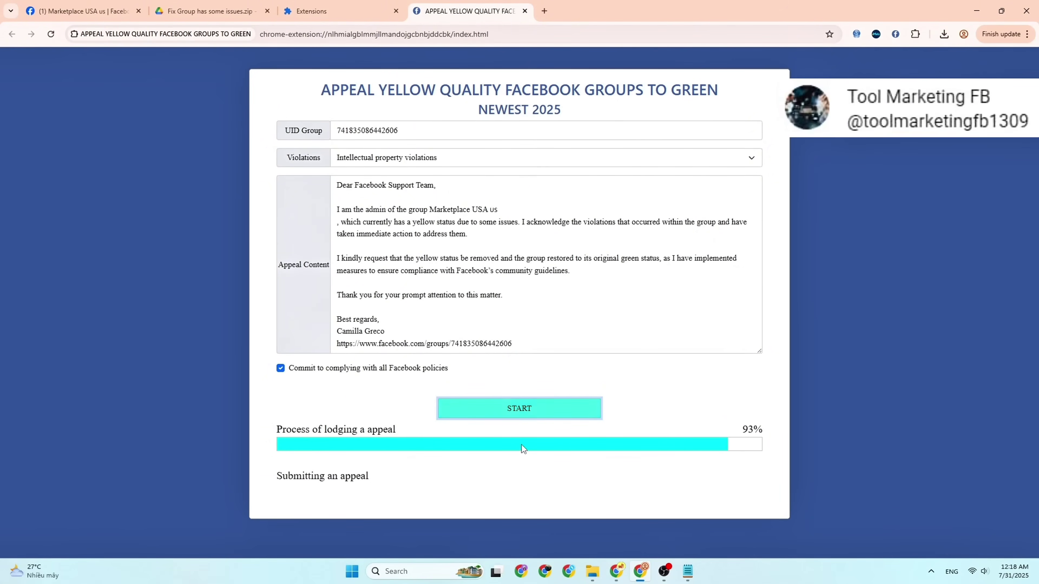
{"action": "triple_click", "coordinate": [419, 477]}
{"action": "left_click", "coordinate": [281, 313]}
Switch back to the Facebook group status page and reload it to check whether the group still has issues.
{"action": "left_click", "coordinate": [81, 11]}
{"action": "left_click", "coordinate": [50, 34]}
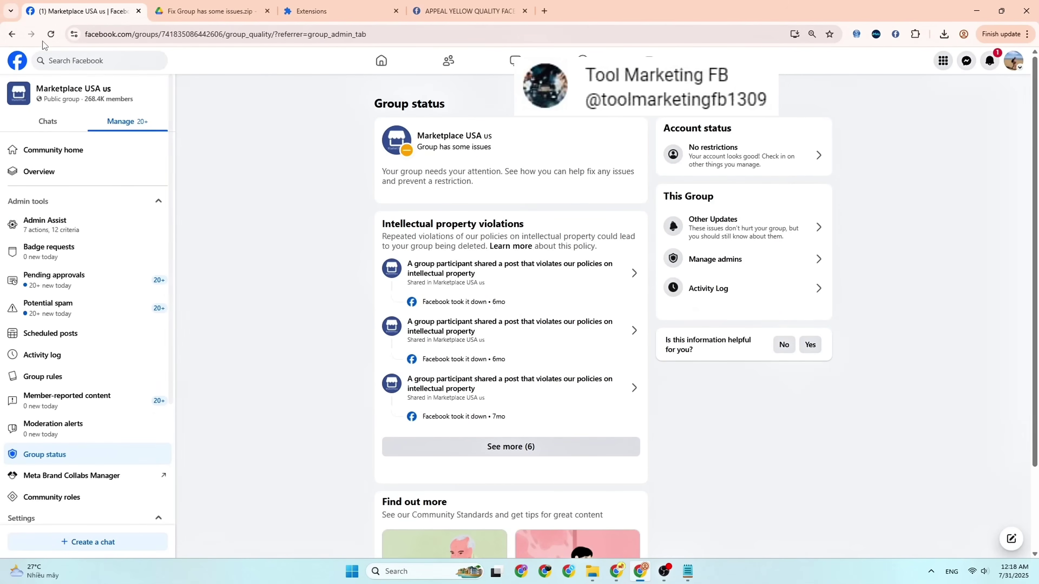
{"action": "left_click", "coordinate": [49, 36]}
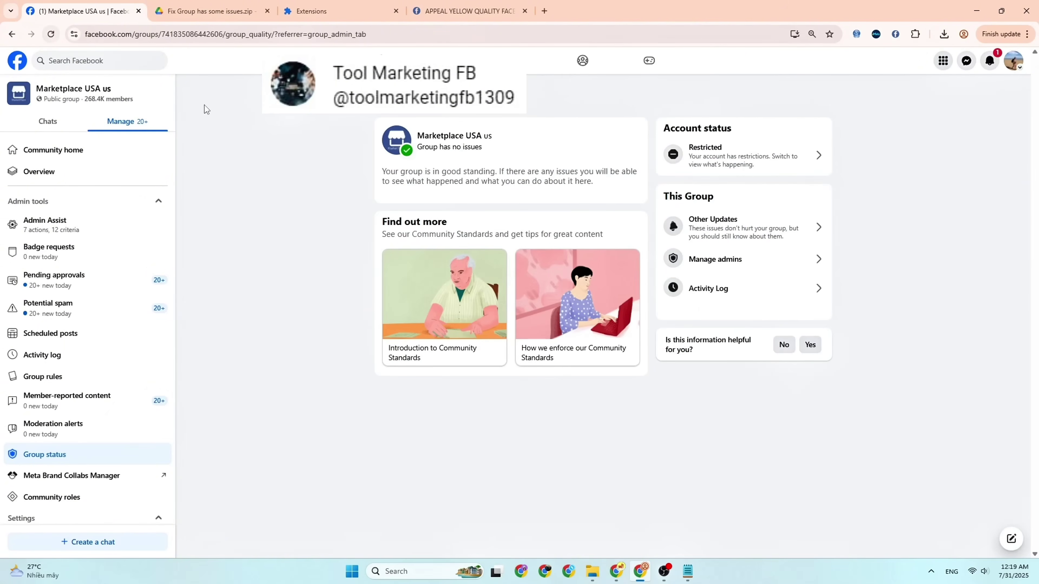
{"action": "left_click", "coordinate": [445, 143]}
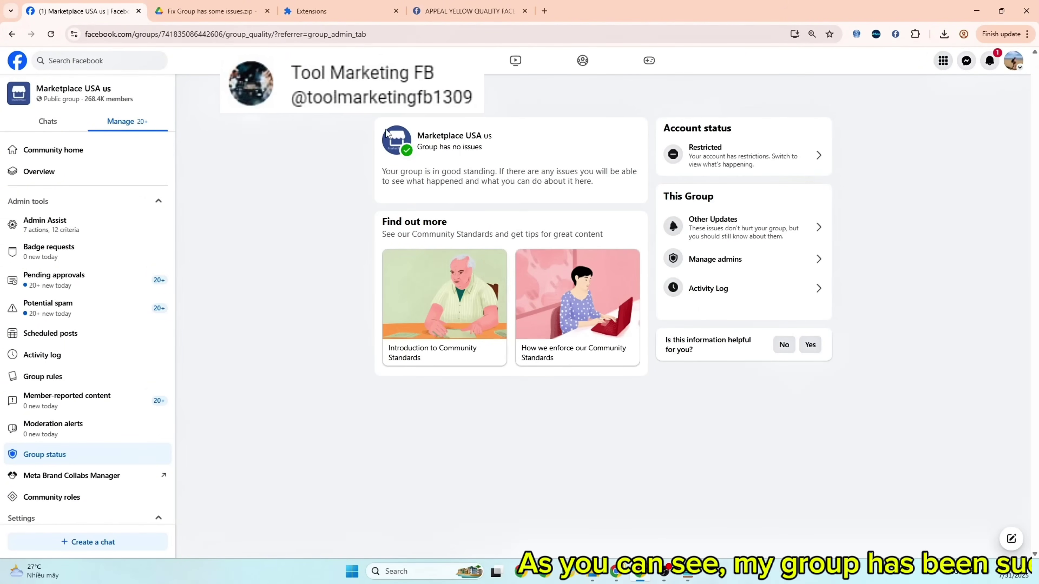
{"action": "left_click", "coordinate": [55, 39]}
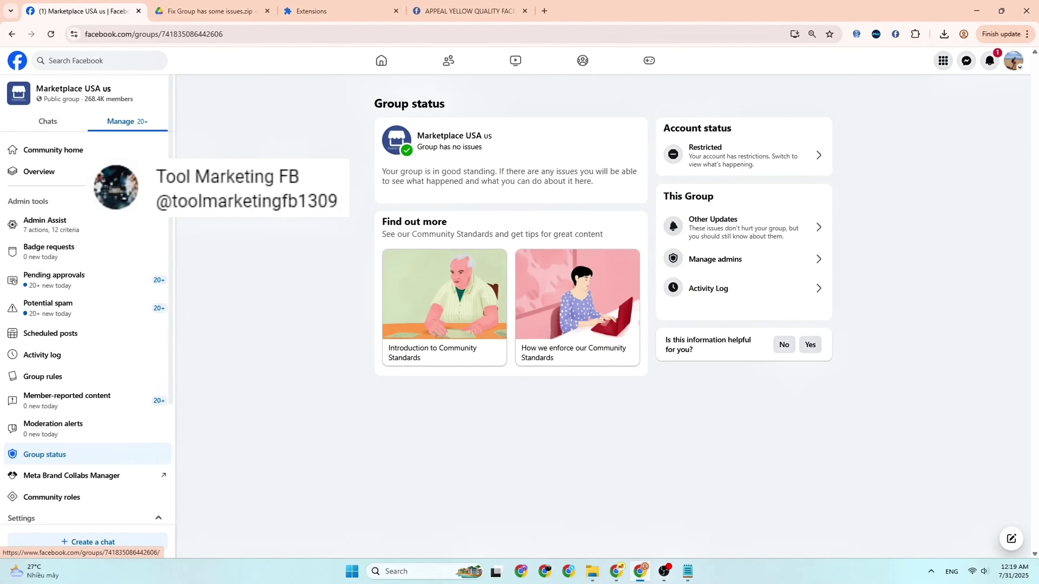
Open the group's community home and look through its posts.
{"action": "left_click", "coordinate": [53, 150]}
{"action": "scroll", "coordinate": [241, 233], "scroll_direction": "down", "scroll_amount": 4}
{"action": "scroll", "coordinate": [241, 232], "scroll_direction": "up", "scroll_amount": 1}
{"action": "scroll", "coordinate": [241, 232], "scroll_direction": "up", "scroll_amount": 3}
{"action": "scroll", "coordinate": [247, 266], "scroll_direction": "down", "scroll_amount": 10}
{"action": "scroll", "coordinate": [246, 266], "scroll_direction": "down", "scroll_amount": 15}
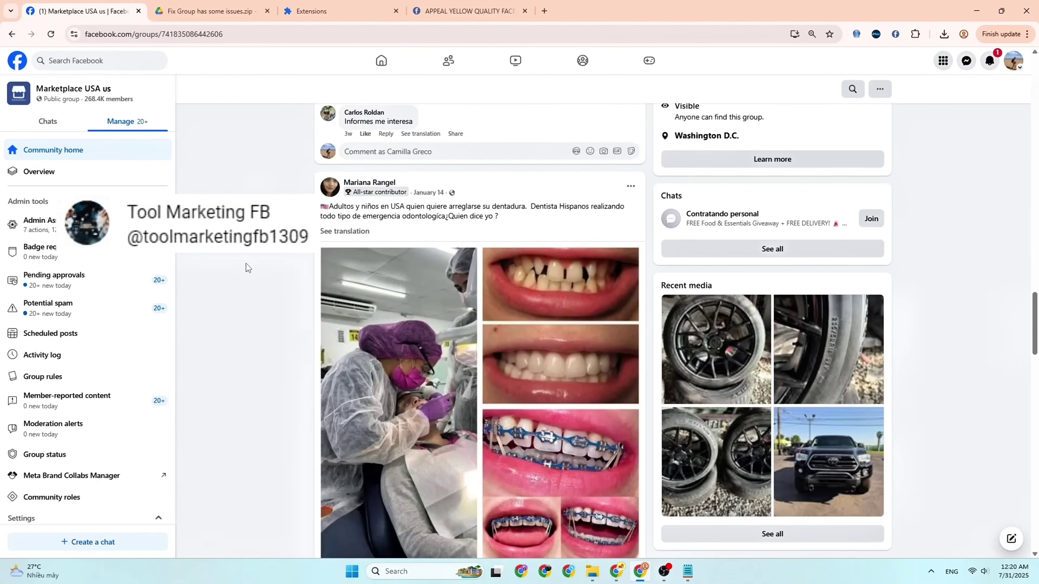